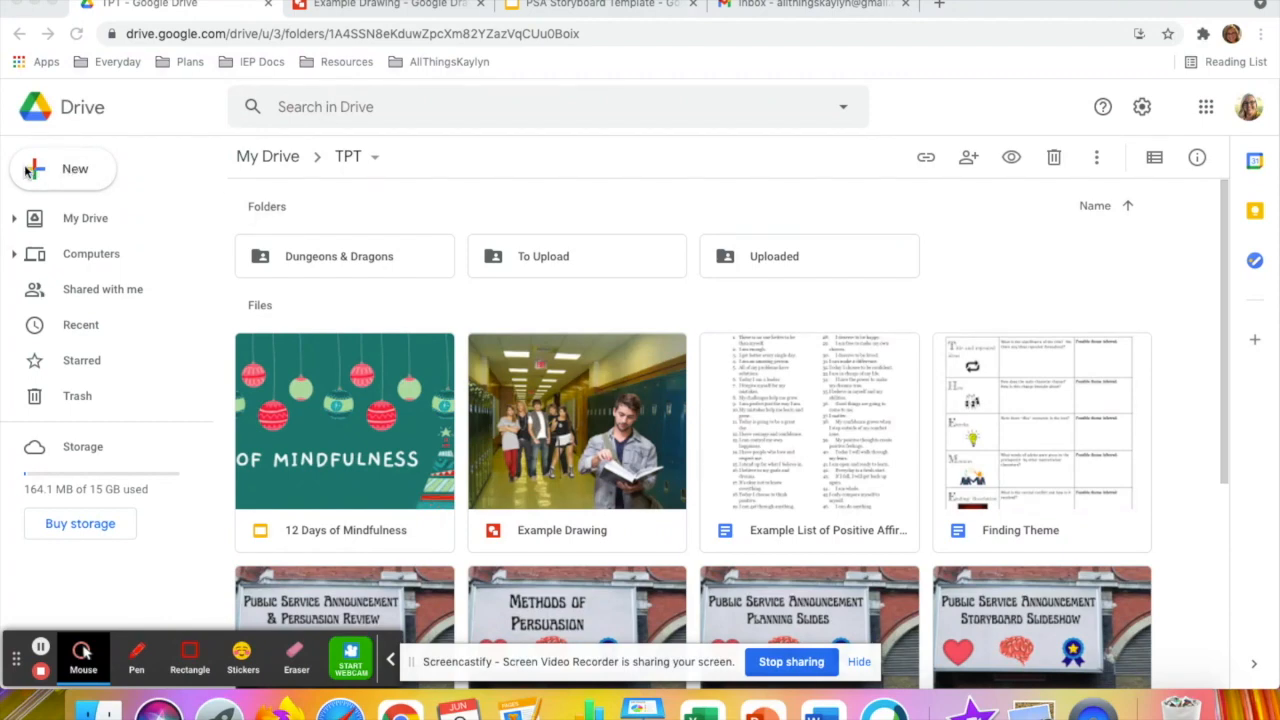
Create a new Google Drawings file in the TPT folder
left_click(67, 177)
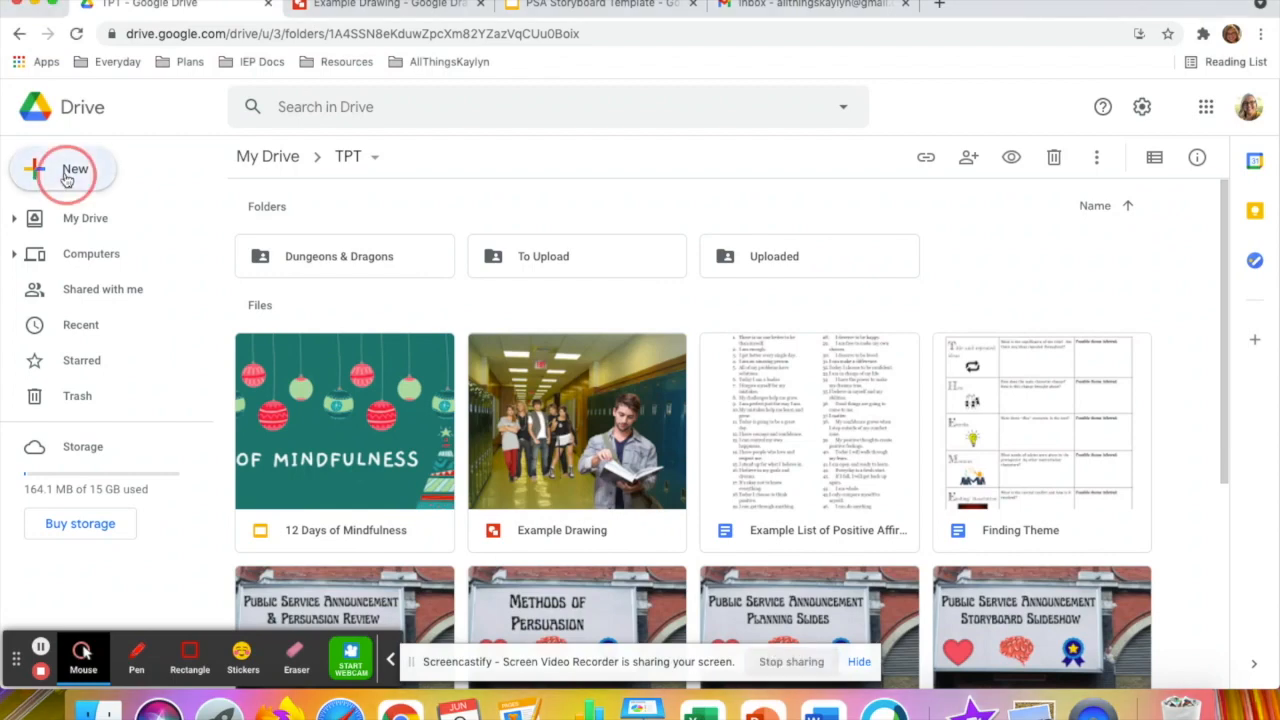
mouse_move(81, 403)
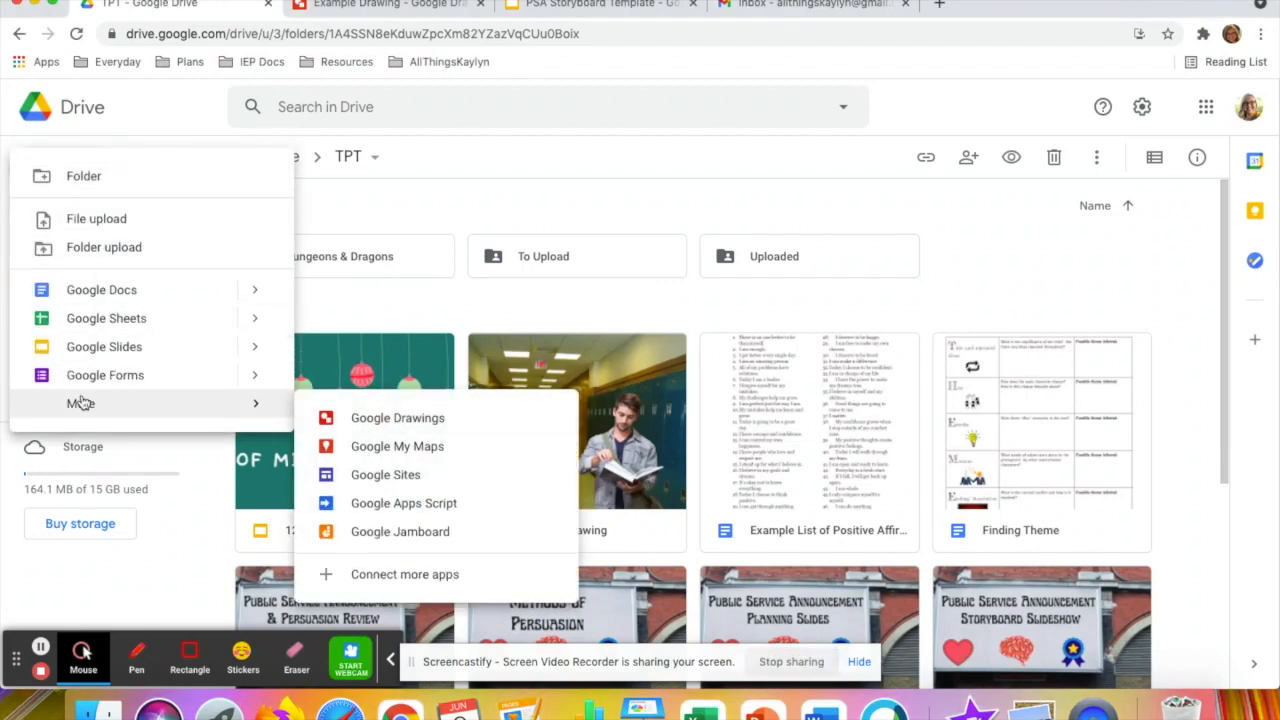
left_click(358, 418)
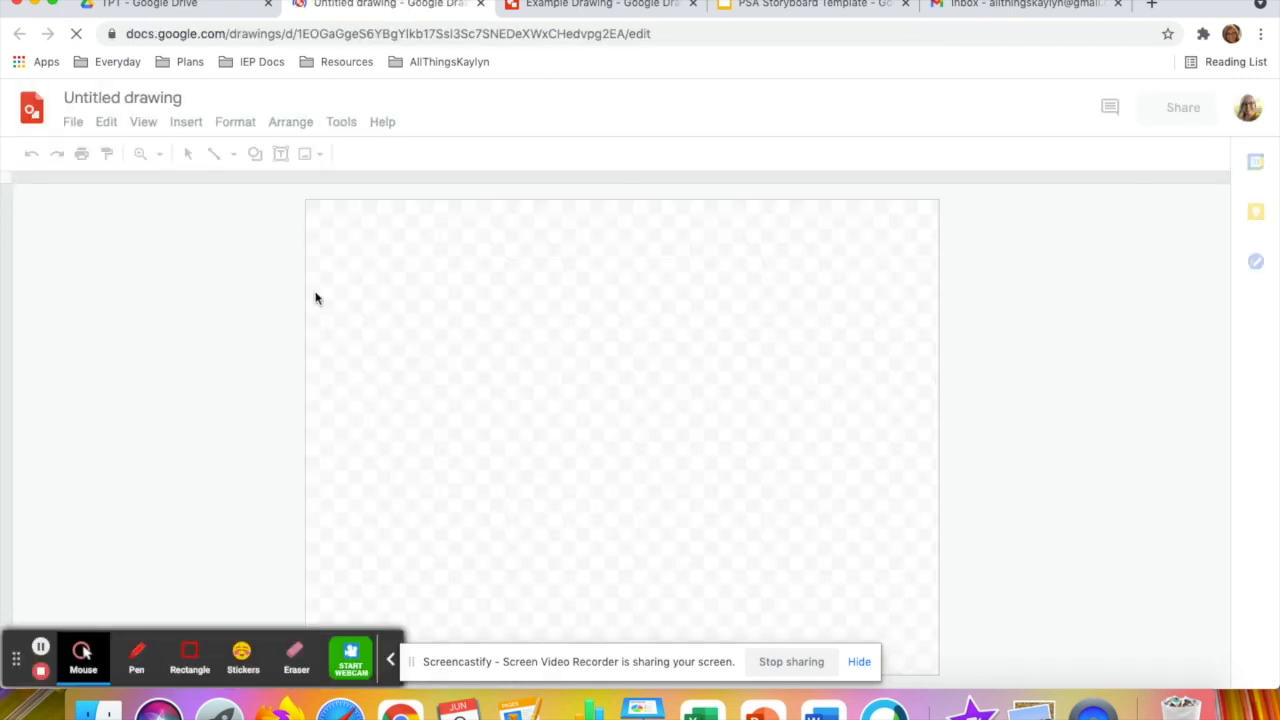
Rename the untitled drawing as "Example 2"
left_click(135, 98)
type("Ex")
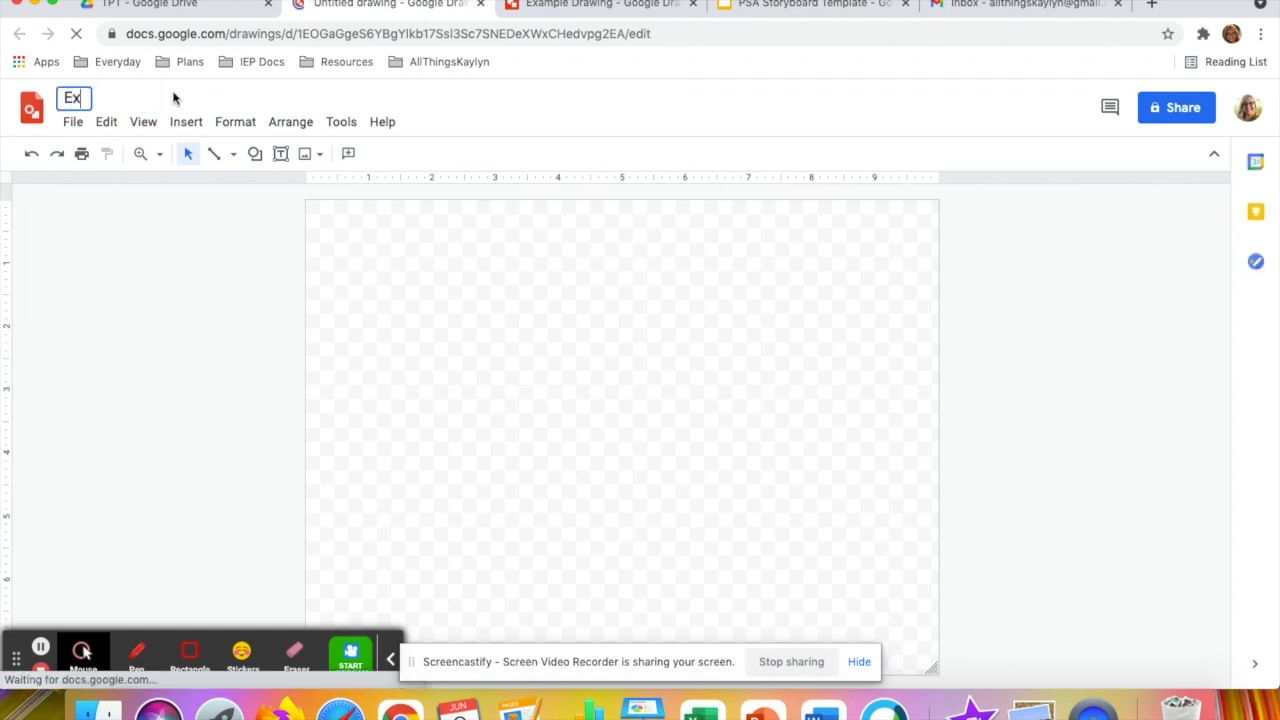
type("ample 1")
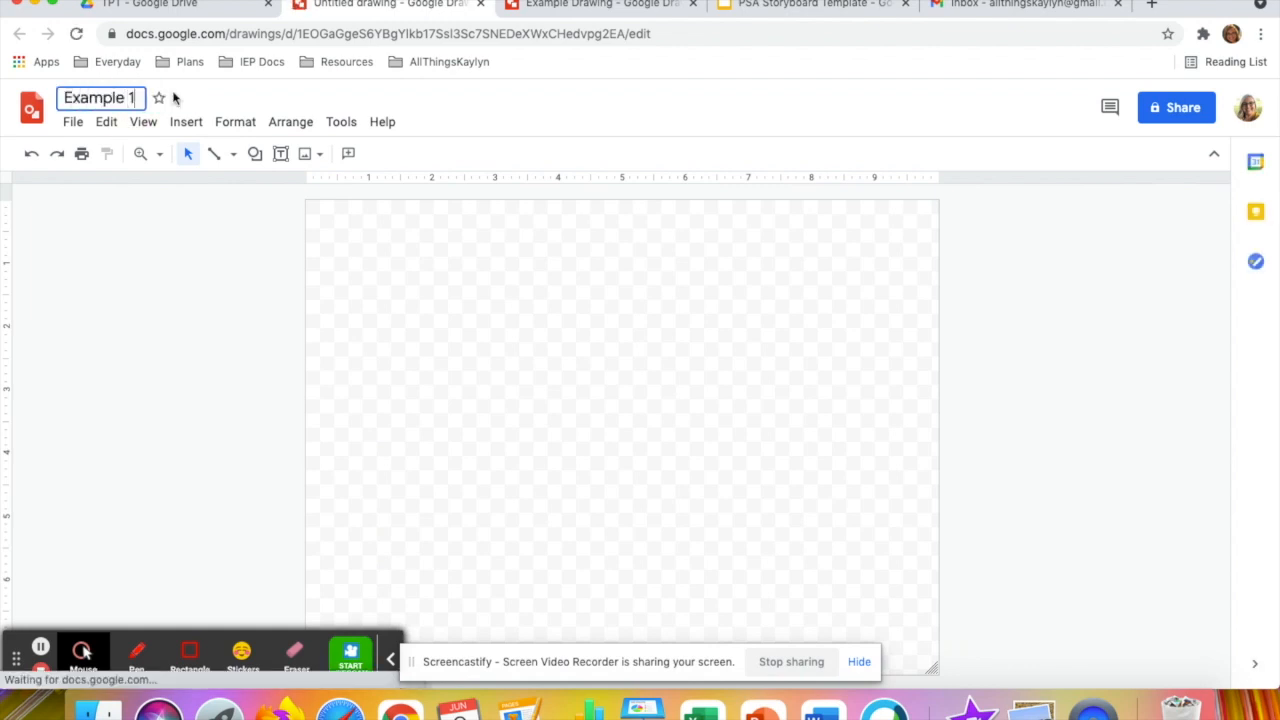
key("BackSpace")
type("2")
left_click(448, 270)
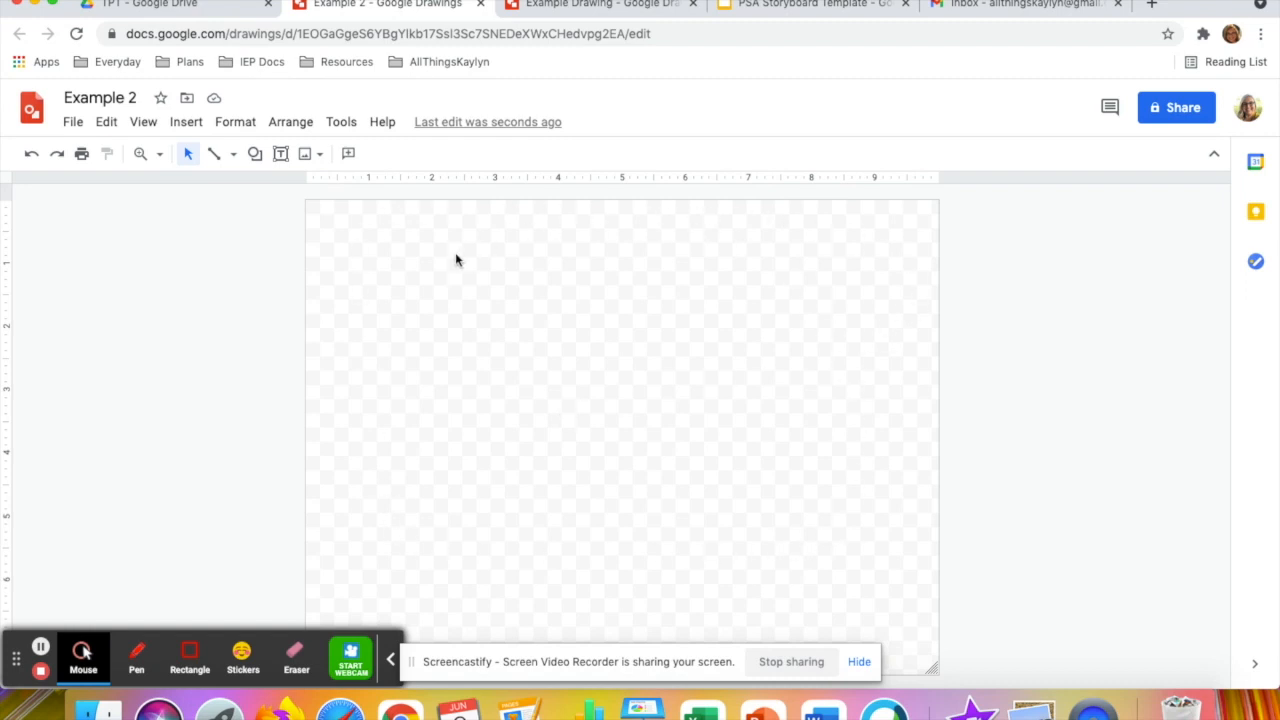
Try a black-filled rectangle covering the whole canvas as a background, and delete it
left_click(256, 157)
mouse_move(317, 190)
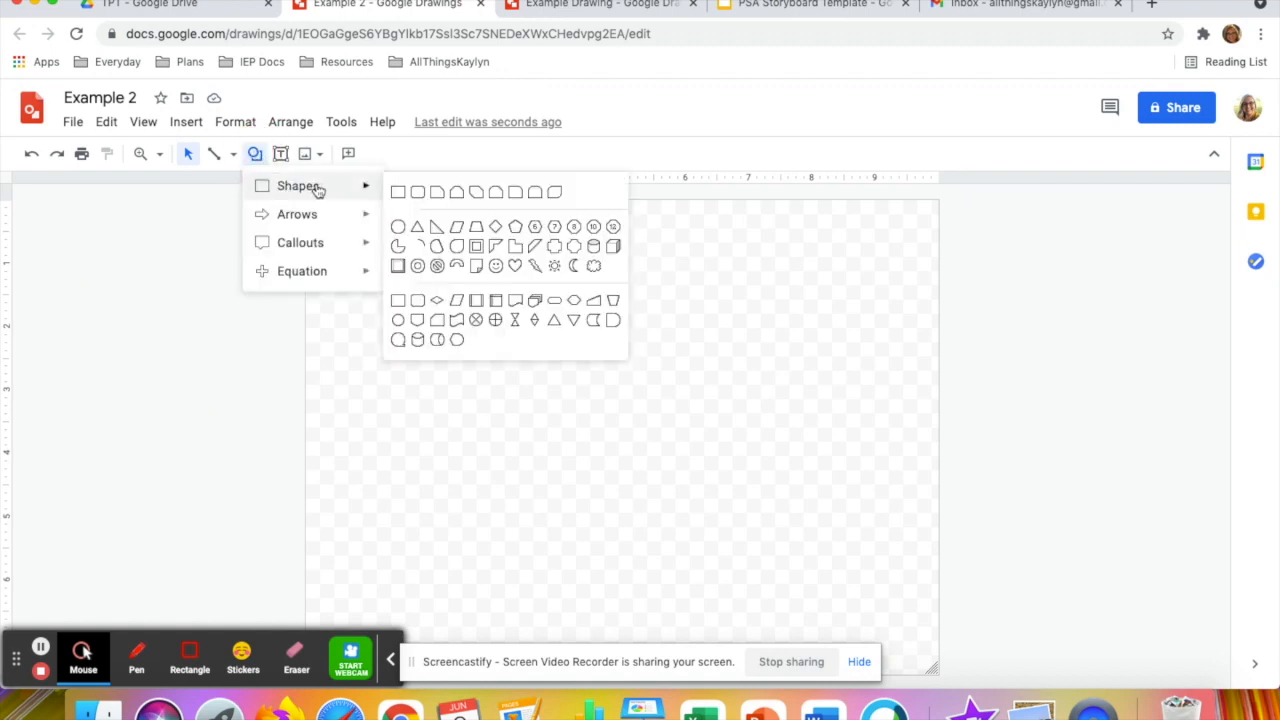
left_click(396, 191)
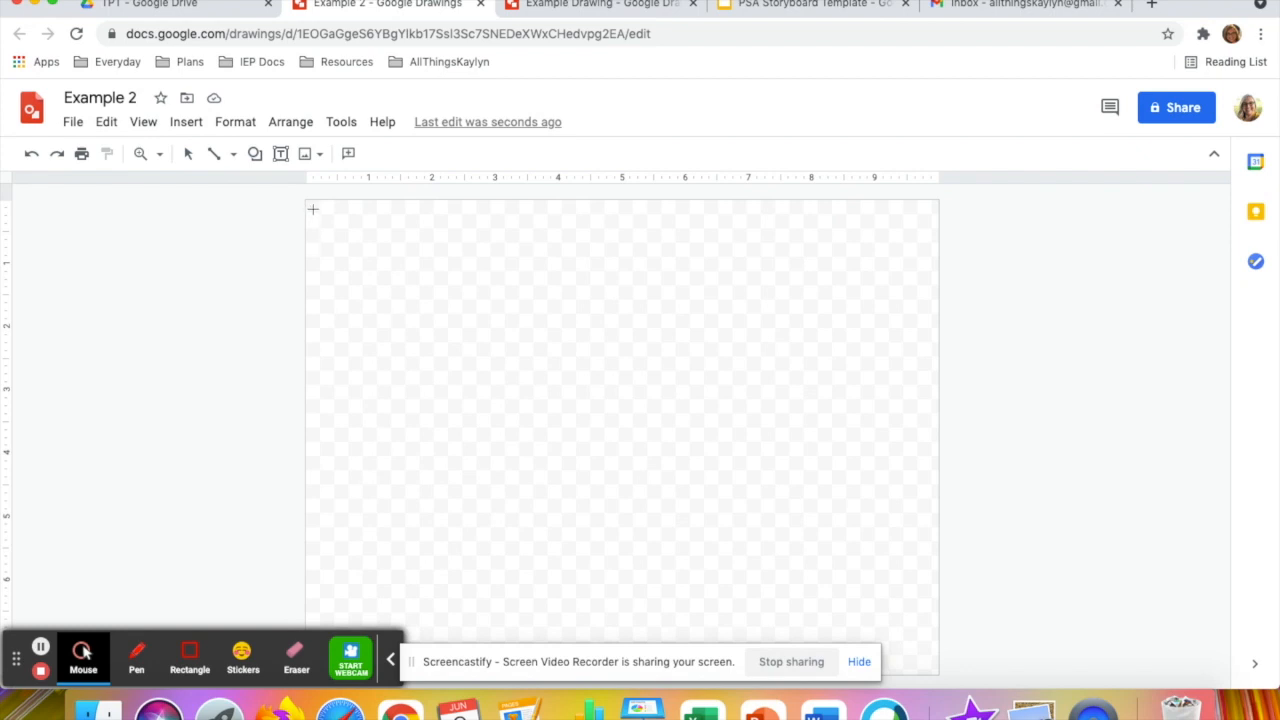
left_click_drag(308, 201, 932, 672)
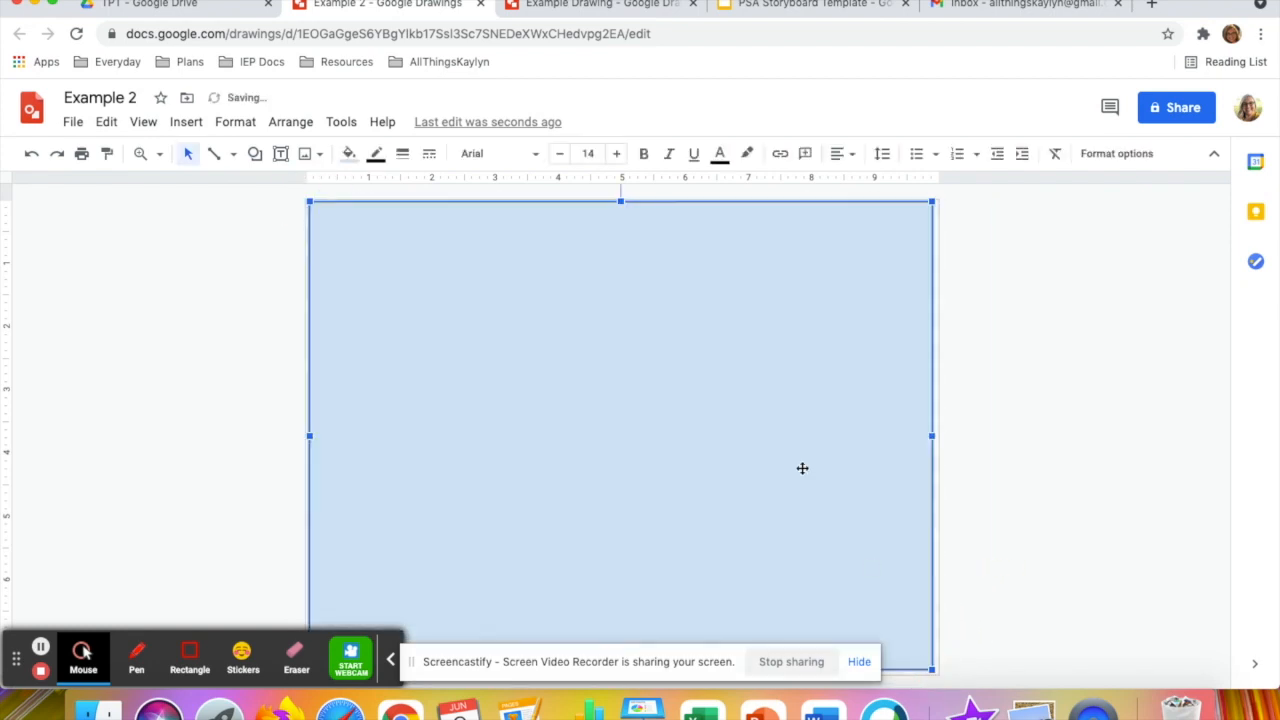
left_click(349, 153)
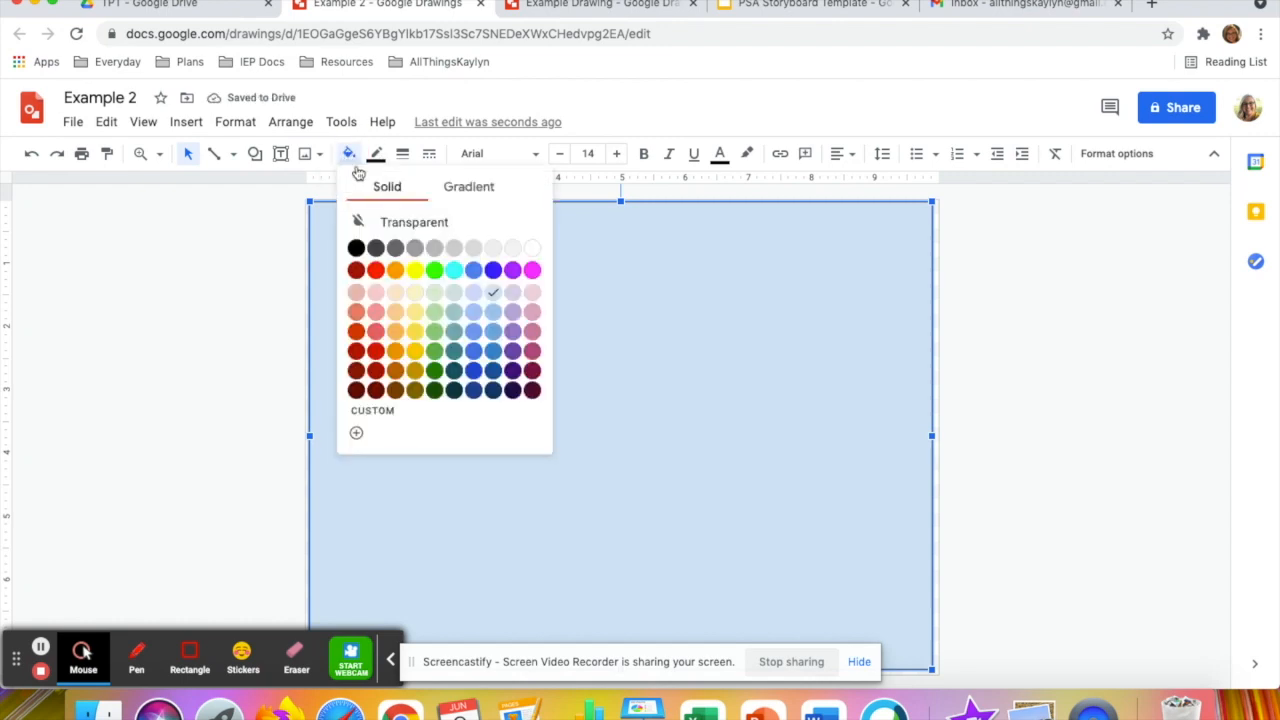
left_click(356, 248)
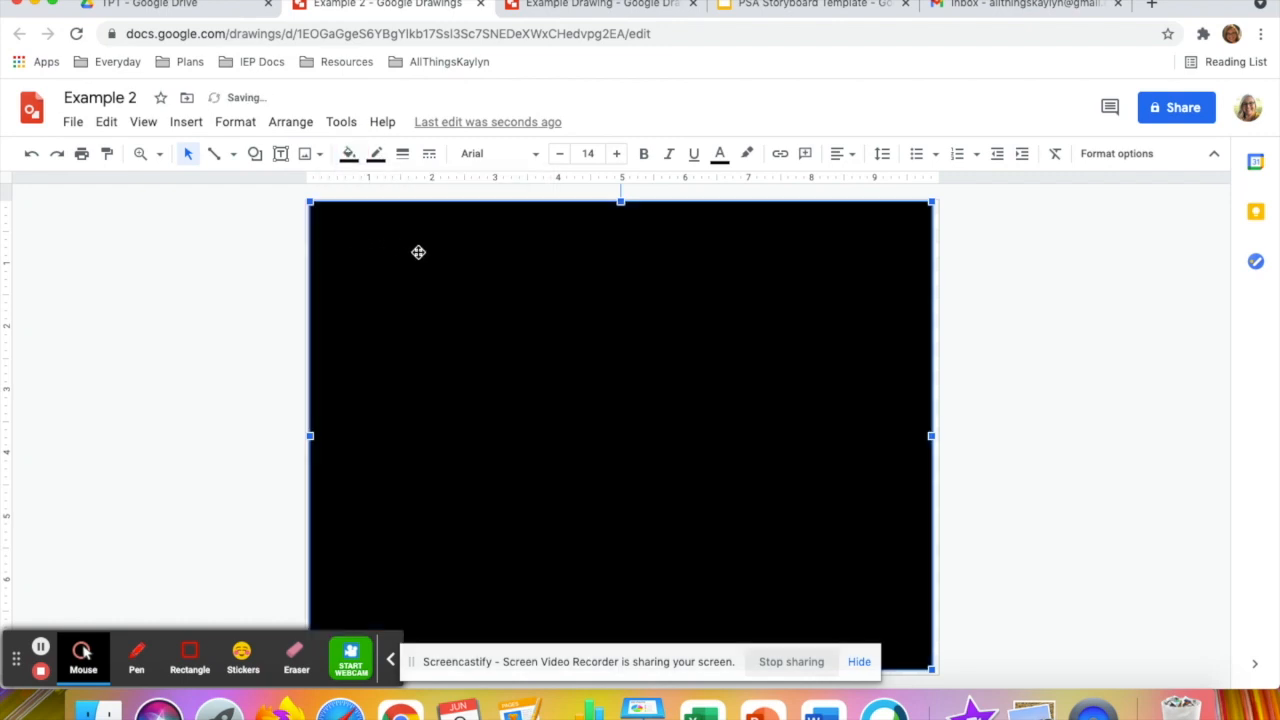
key("Delete")
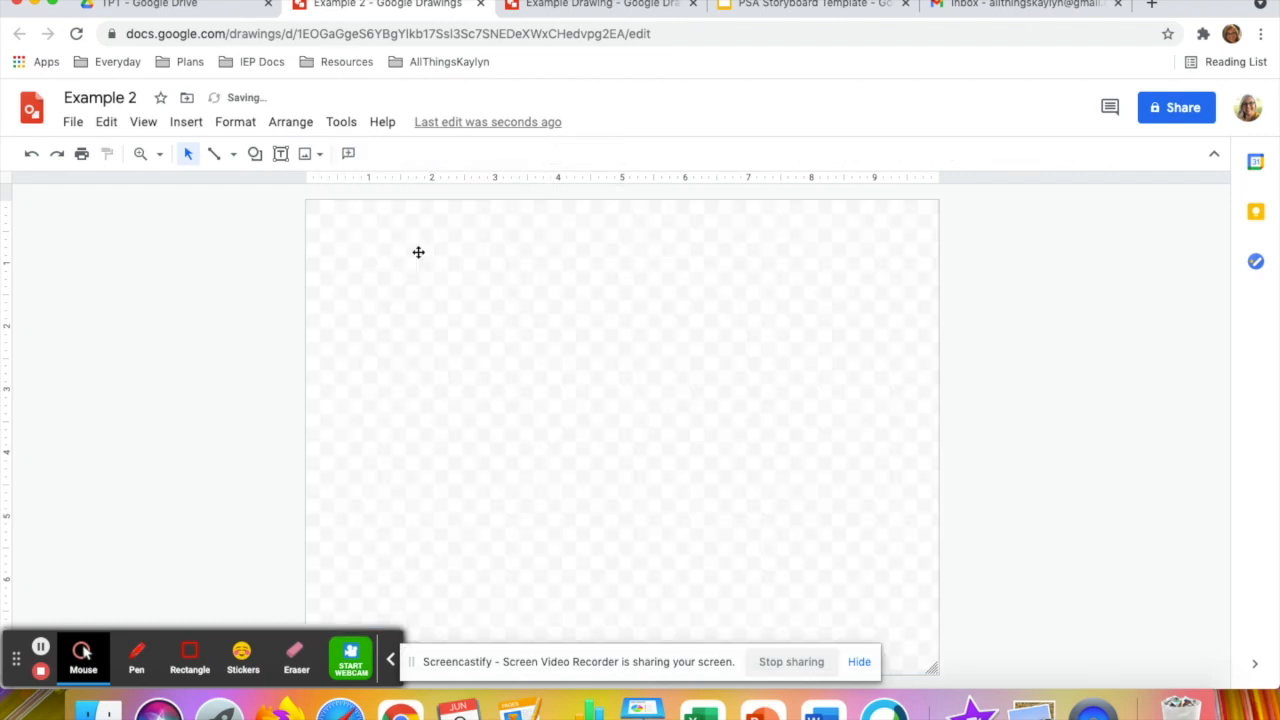
Search the web for "mall background" images and insert the mall interior picture with the central escalators
left_click(184, 124)
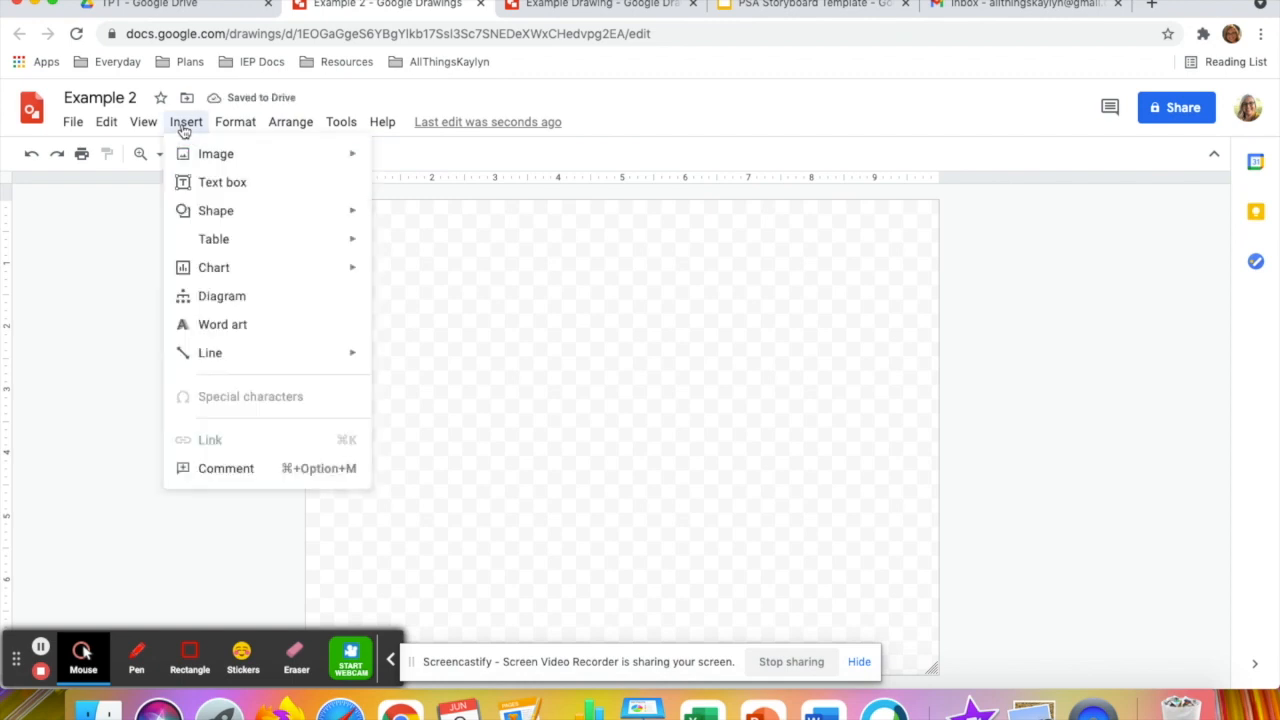
mouse_move(237, 154)
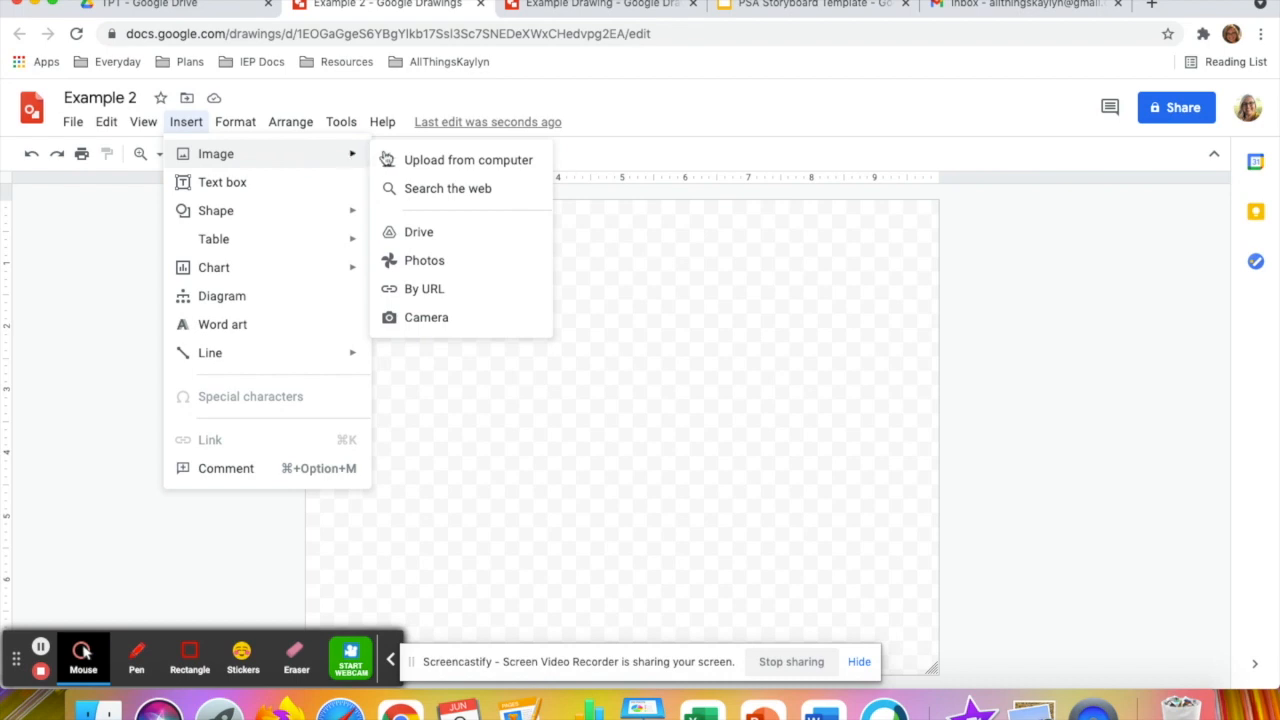
left_click(447, 189)
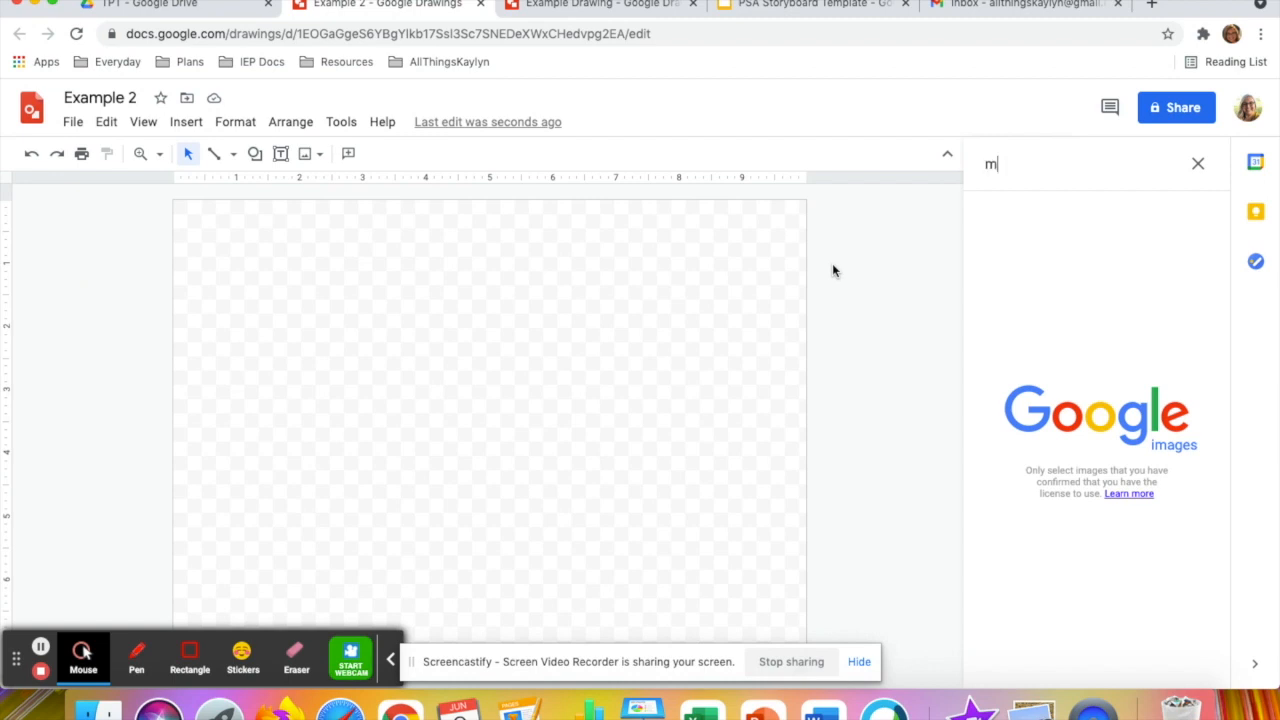
type("mall")
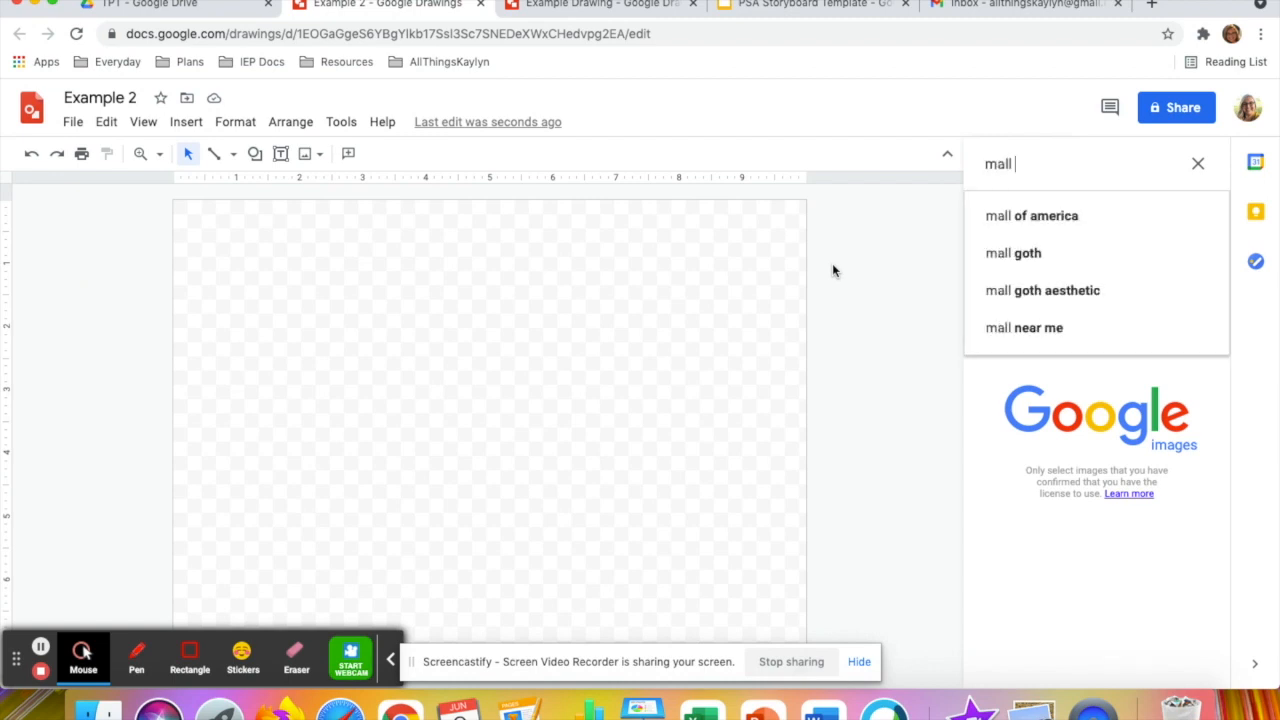
type(" background")
key("Return")
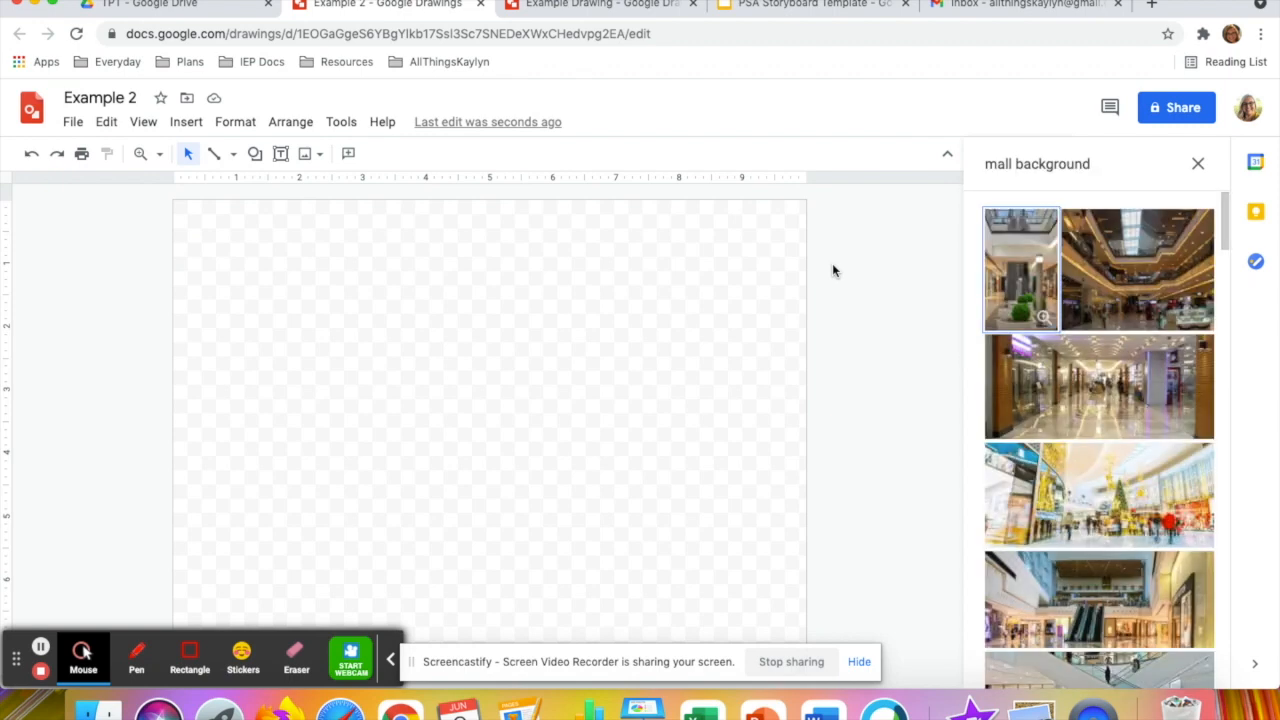
scroll(1103, 378, "down", 3)
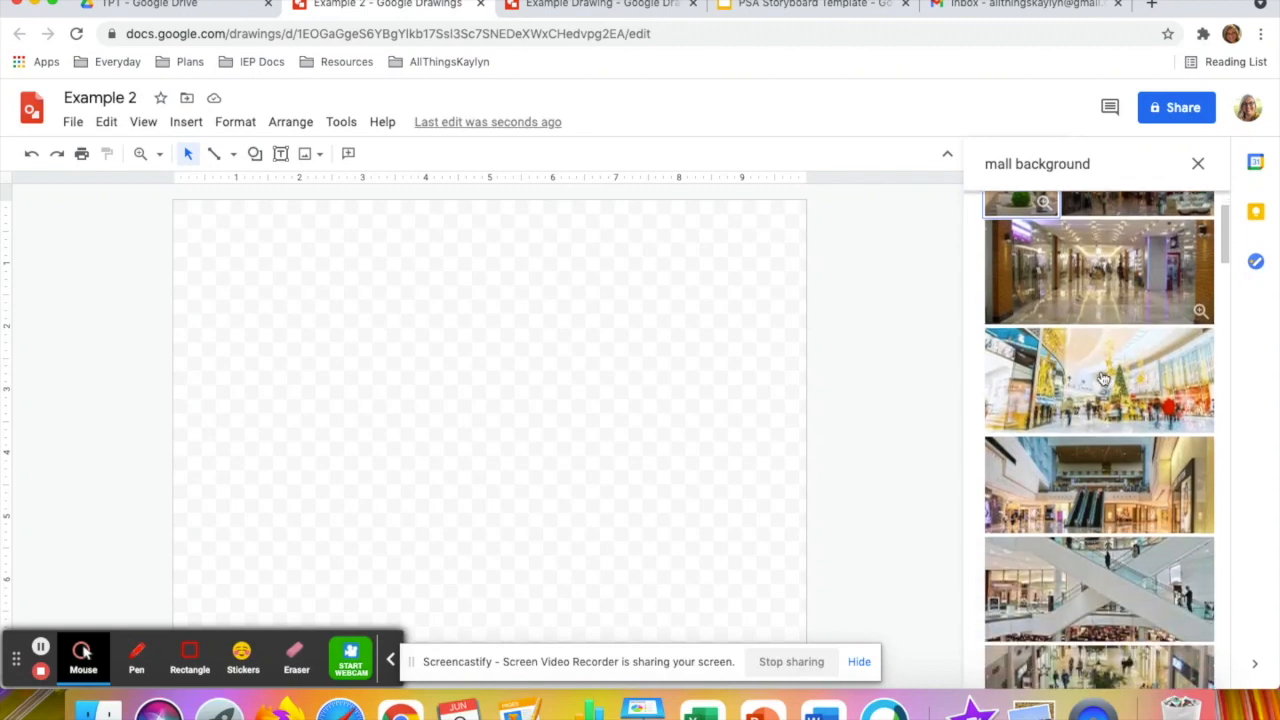
left_click(1101, 480)
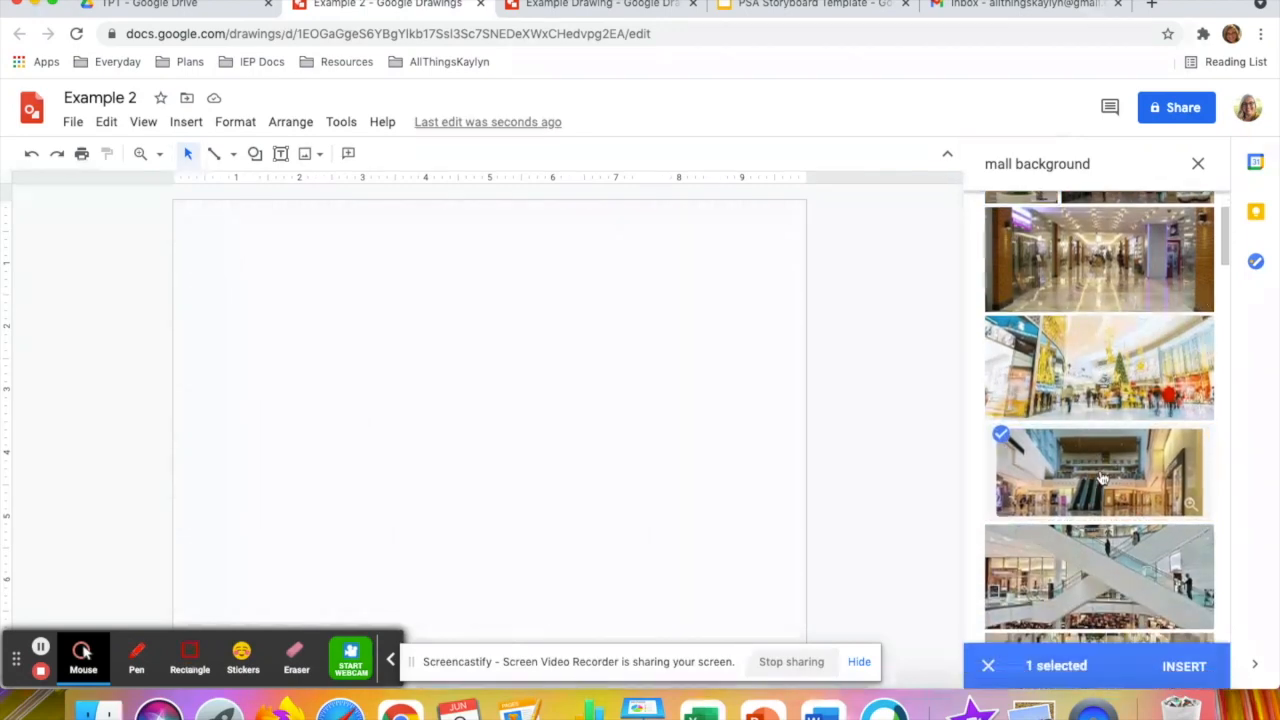
left_click(1186, 663)
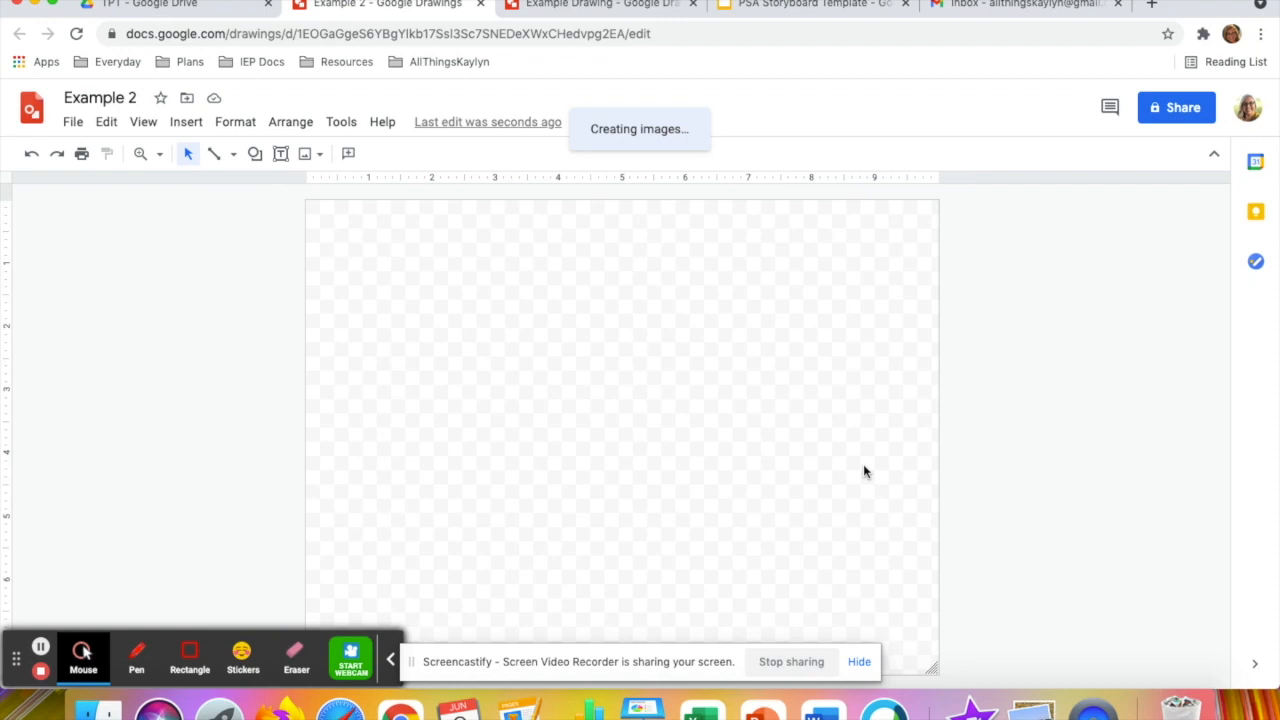
Align the mall image with the canvas's upper-left corner and stretch it to fill the whole canvas
left_click(716, 438)
left_click_drag(716, 438, 705, 428)
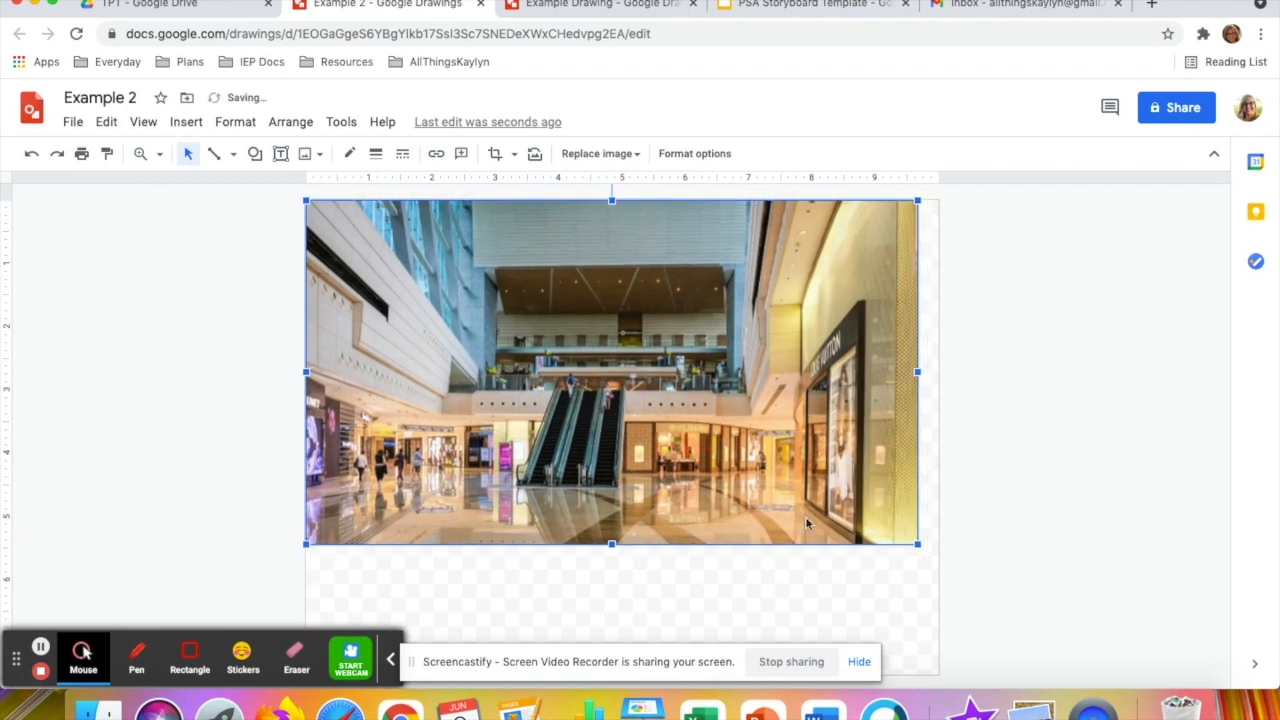
left_click_drag(919, 543, 938, 556)
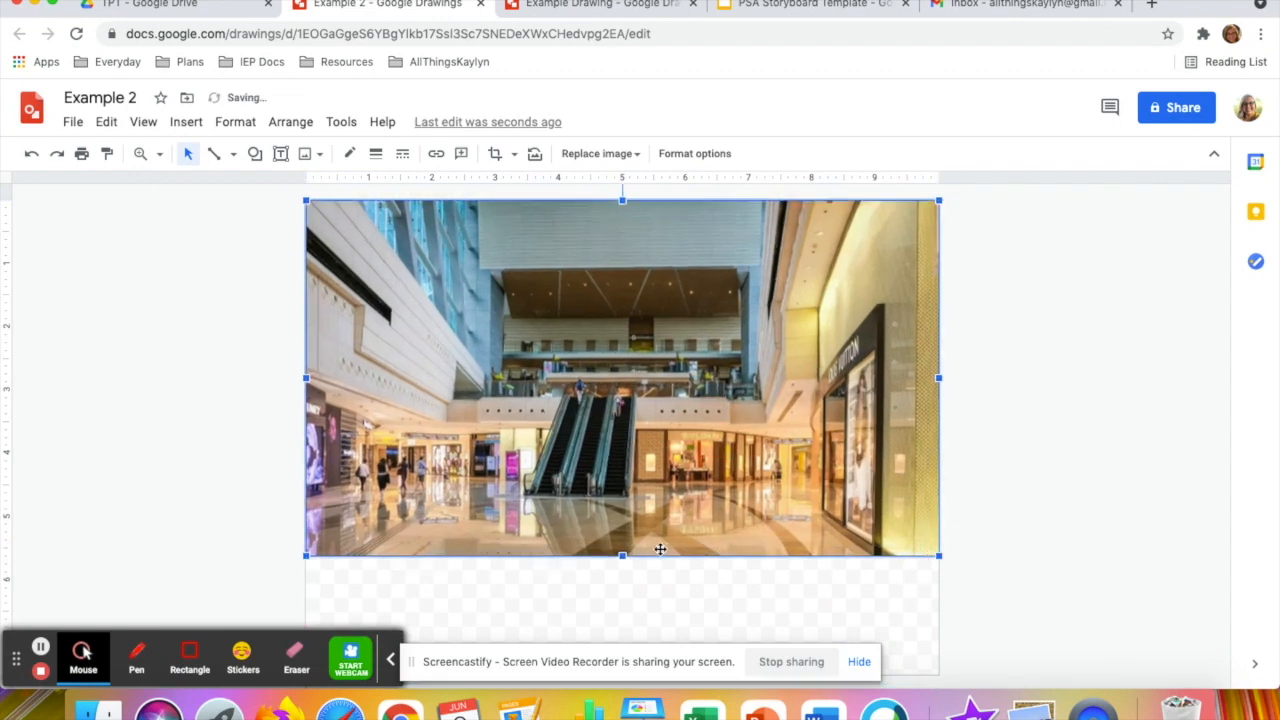
left_click_drag(622, 556, 619, 673)
left_click(992, 422)
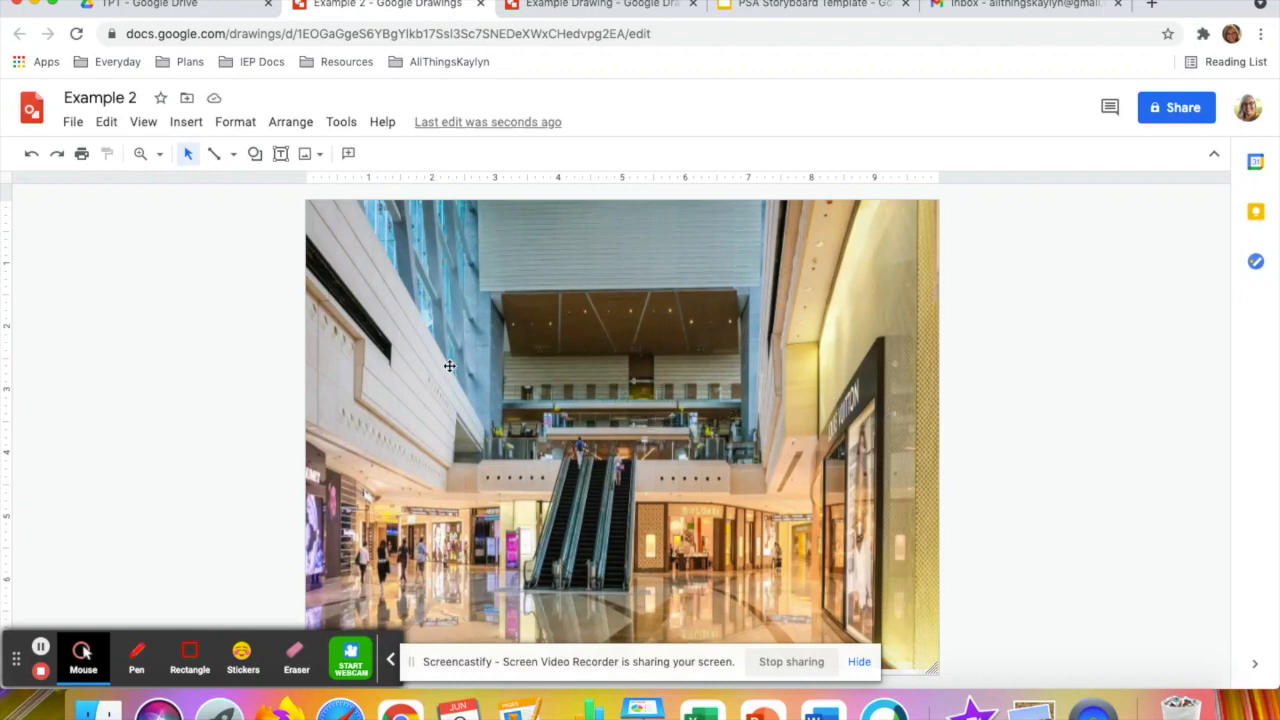
left_click(255, 155)
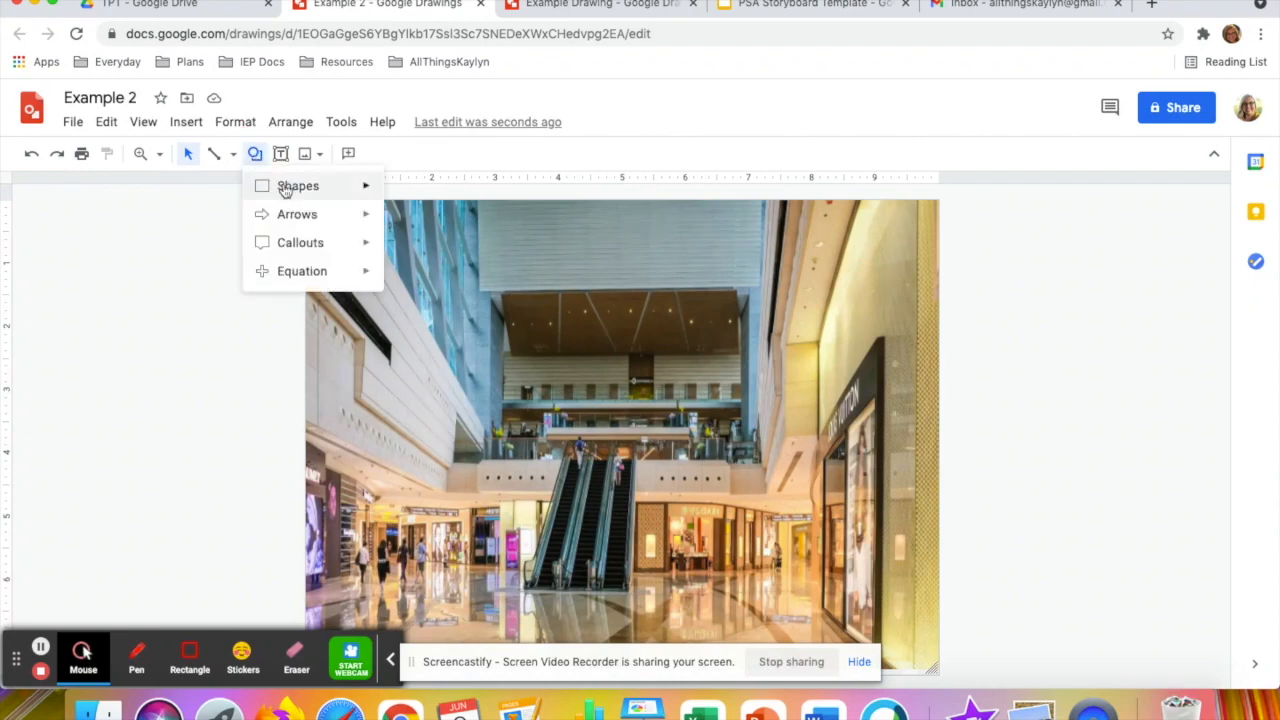
mouse_move(288, 186)
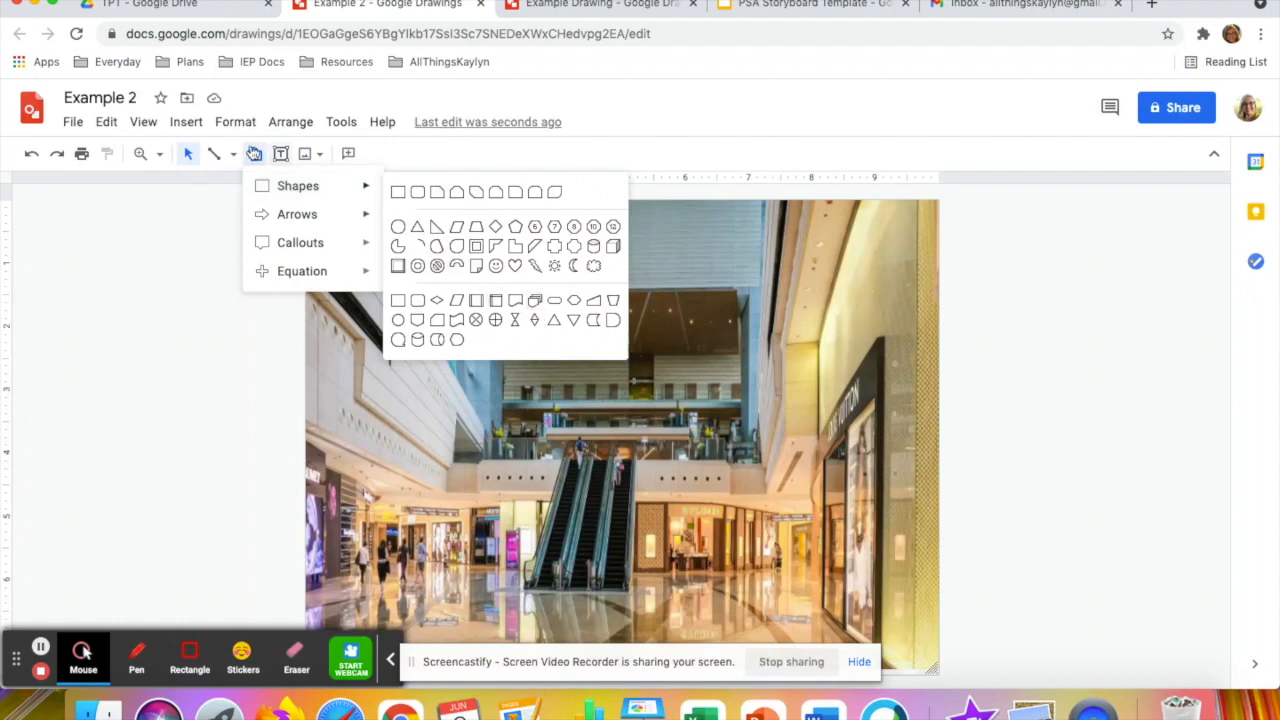
left_click(182, 125)
mouse_move(239, 161)
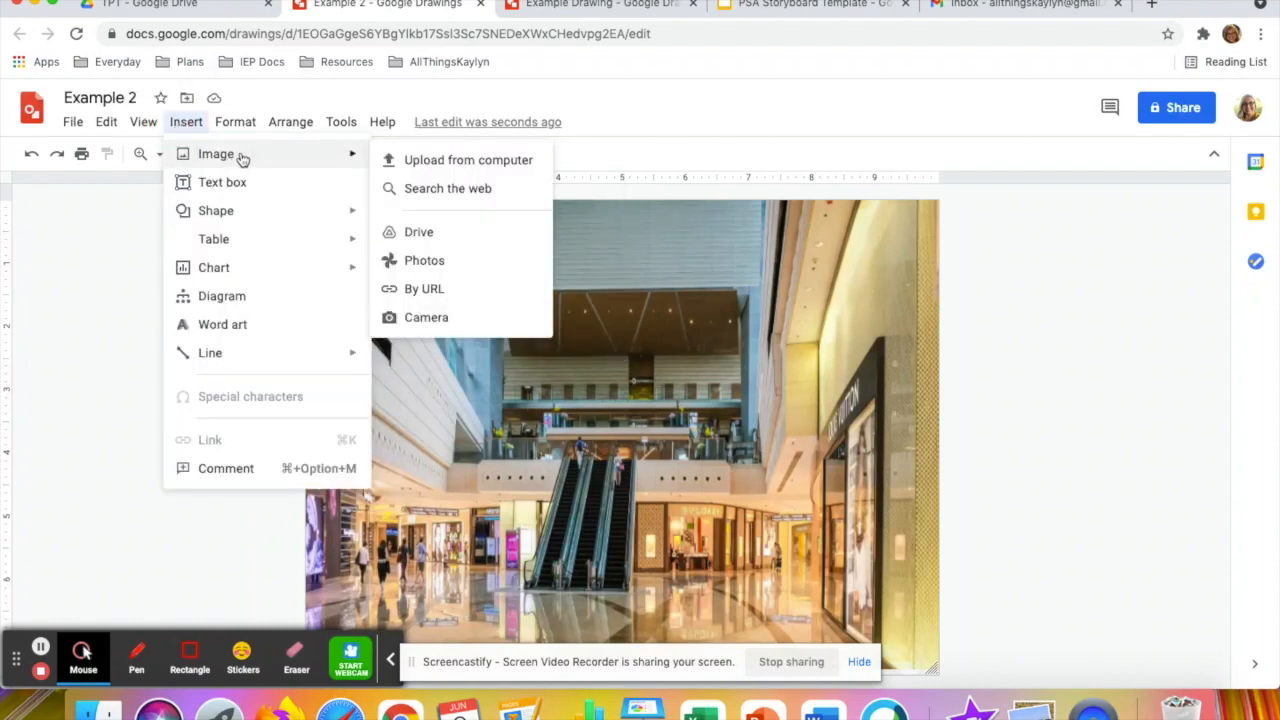
left_click(398, 160)
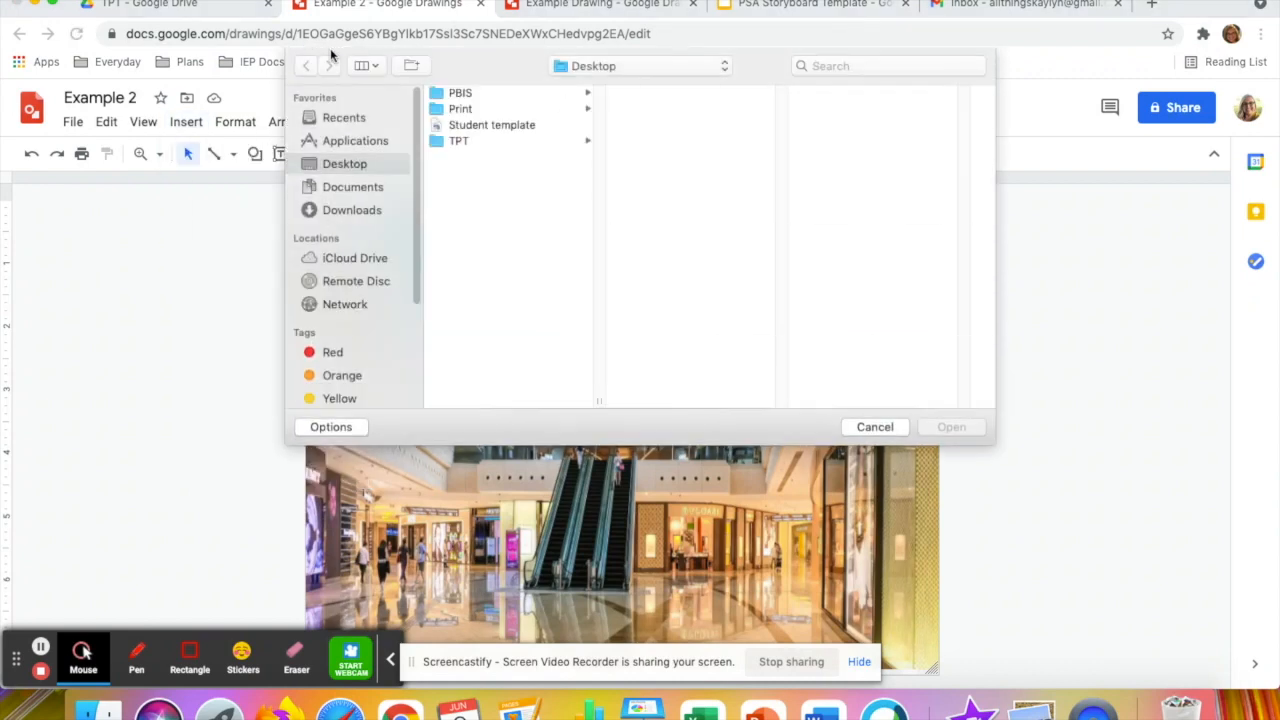
left_click(872, 427)
left_click(186, 122)
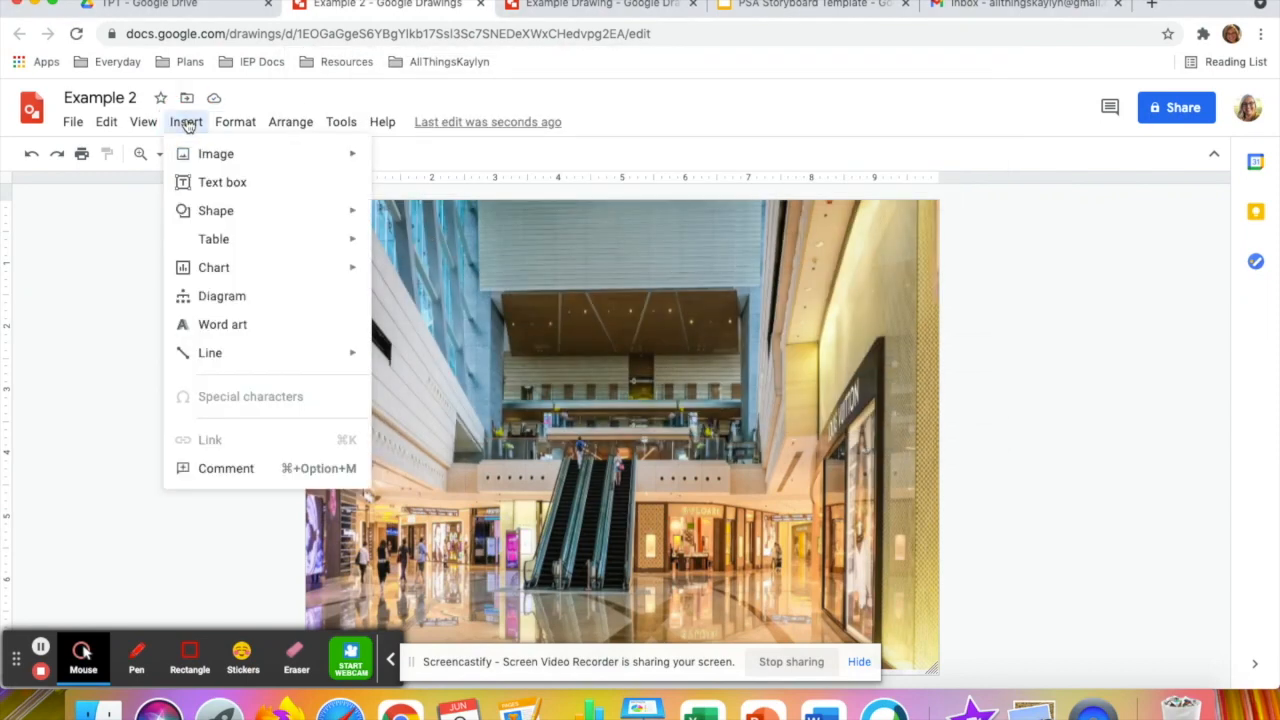
mouse_move(246, 157)
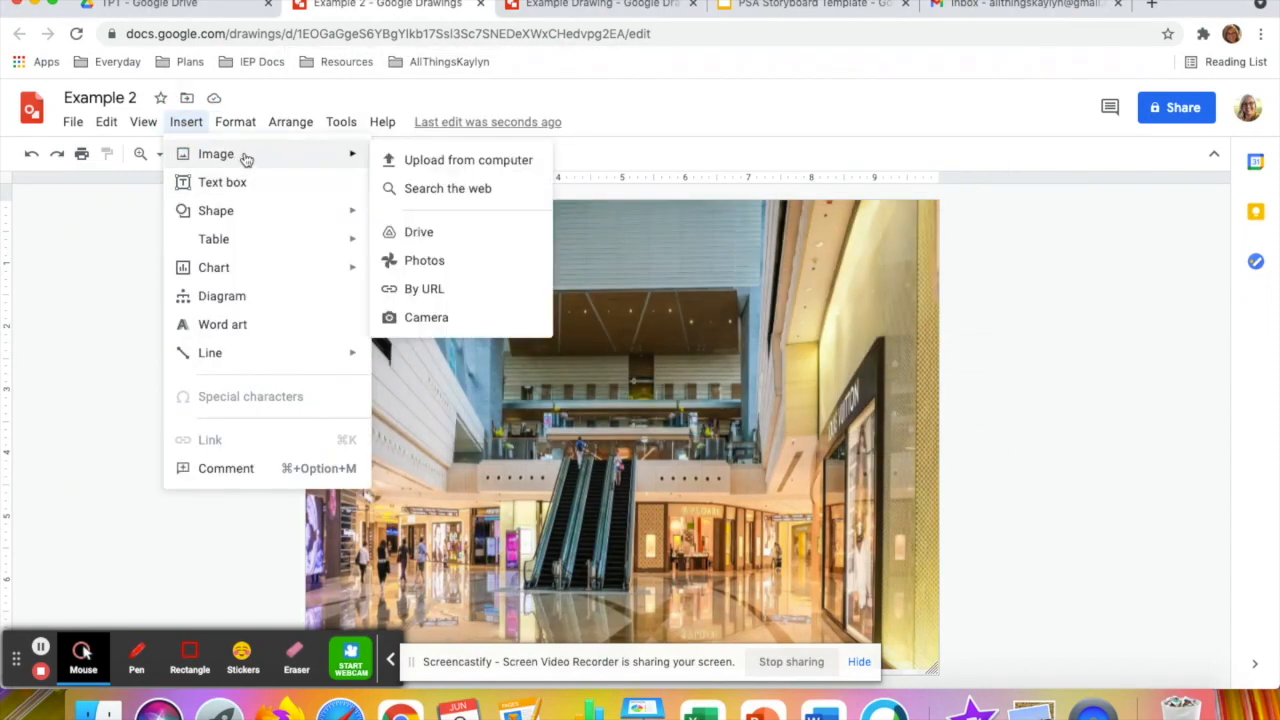
left_click(414, 189)
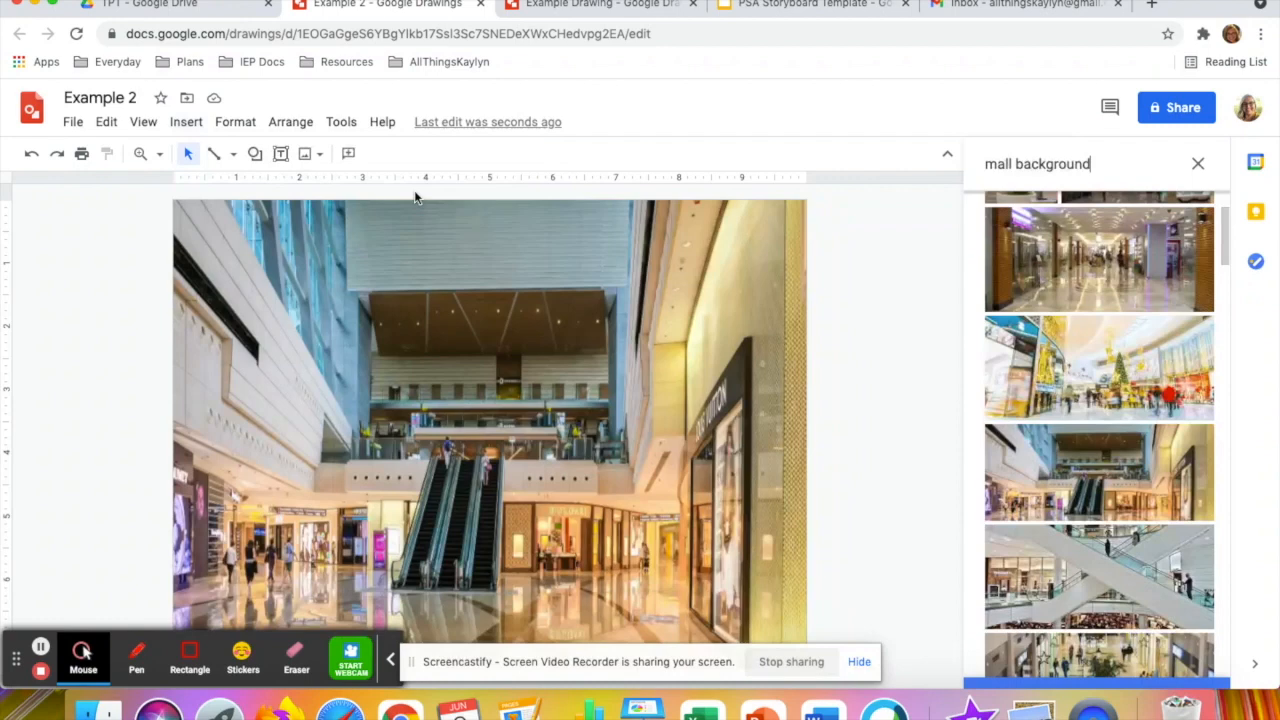
left_click(1197, 168)
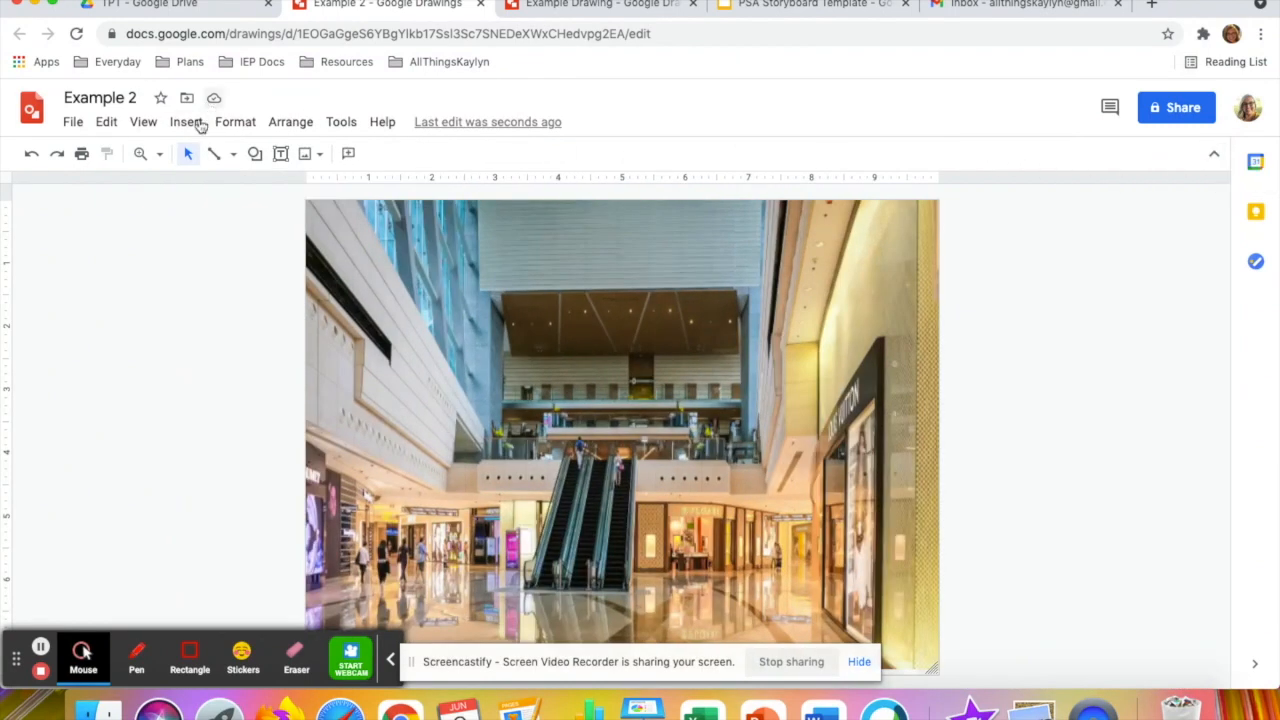
Try the standing boy in the white shirt from a web image search for "teen transparent", and delete it
left_click(182, 122)
mouse_move(224, 162)
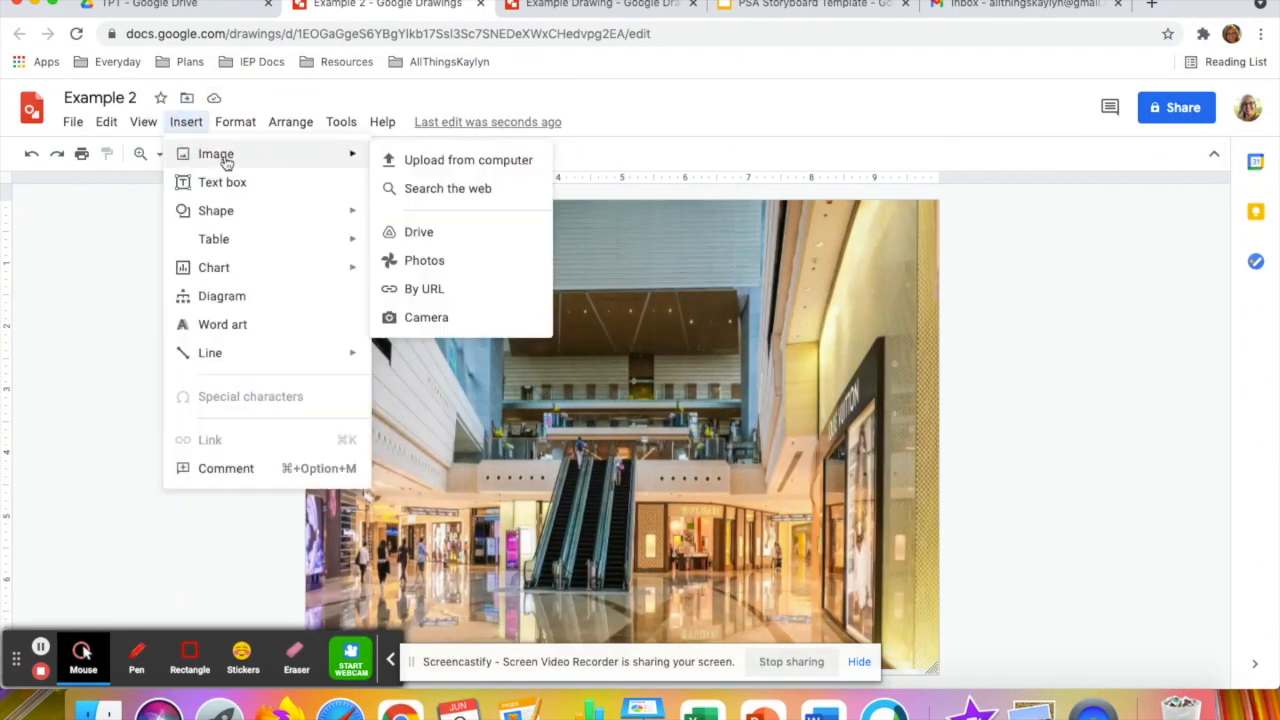
left_click(446, 189)
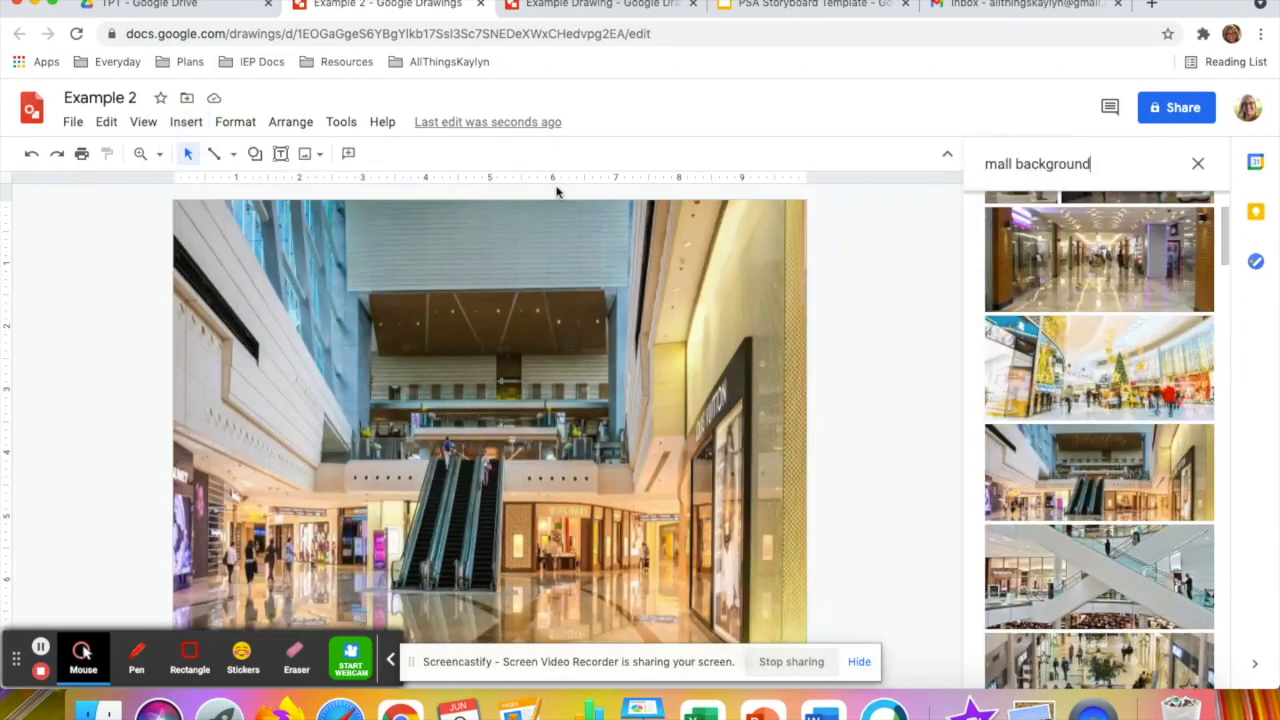
left_click_drag(1103, 163, 958, 170)
type("teen")
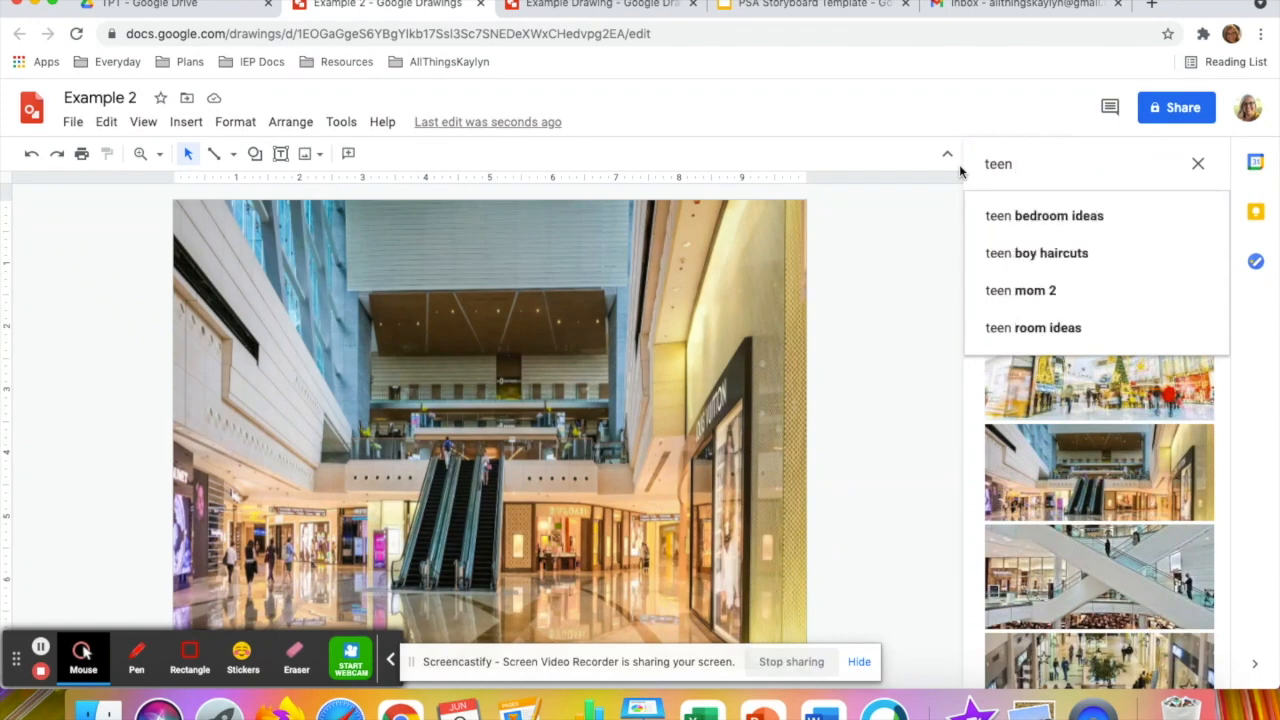
type("tran")
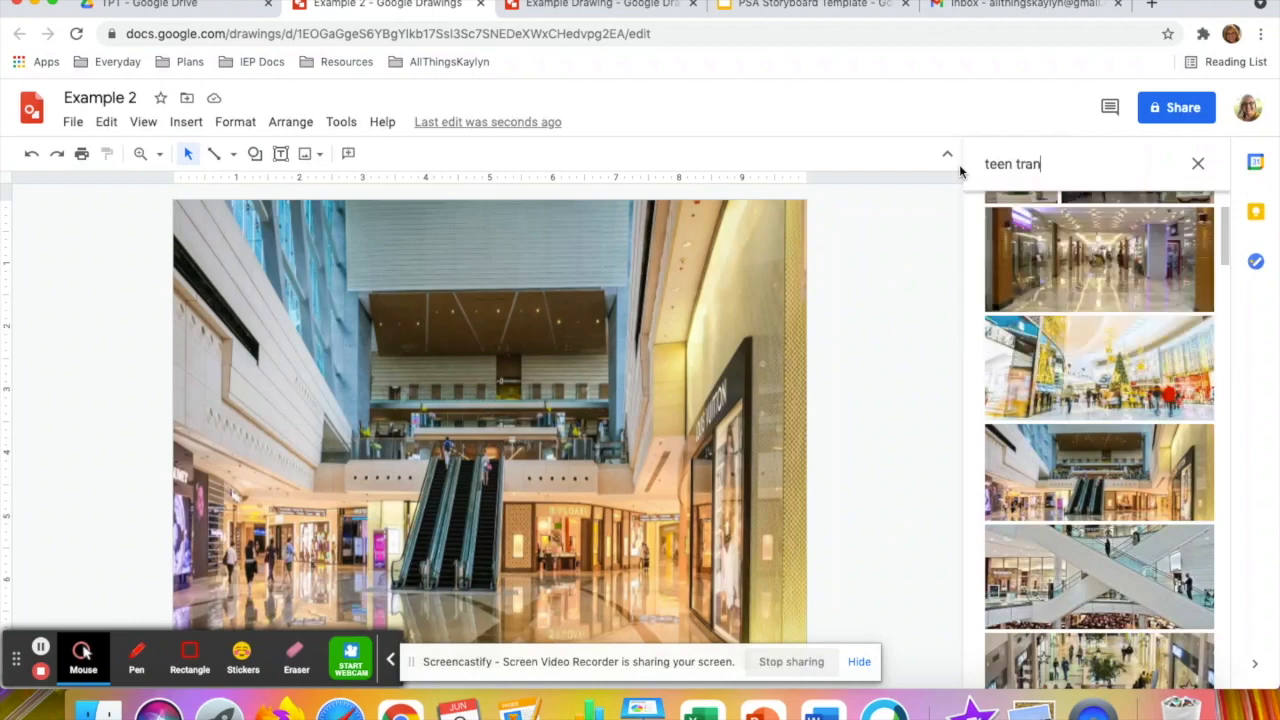
type("sparent")
key("Return")
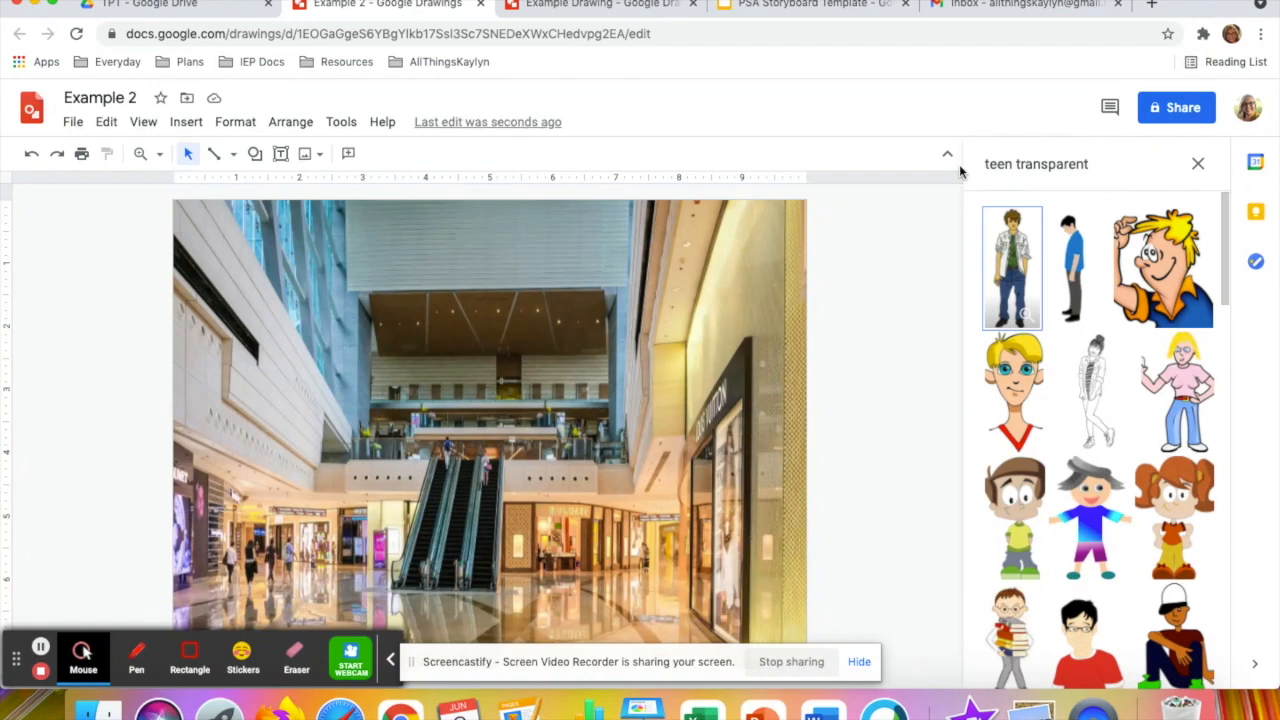
left_click(1013, 270)
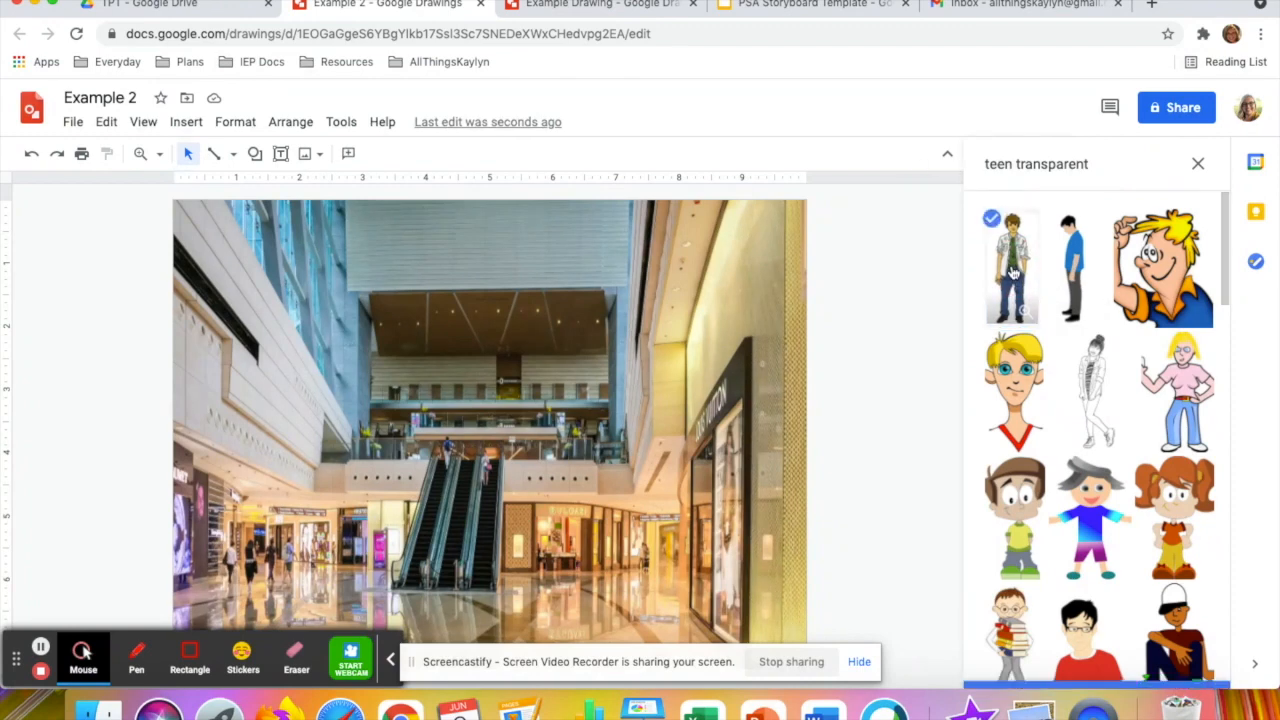
left_click(1176, 668)
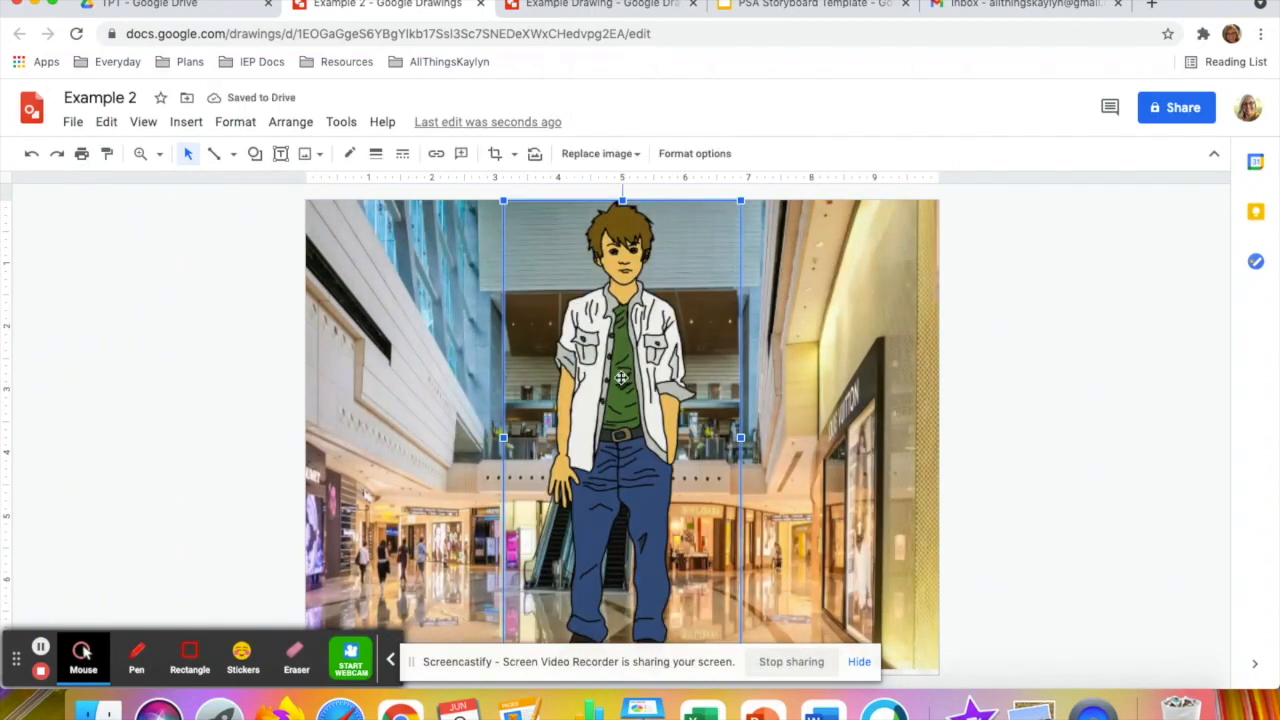
key("Delete")
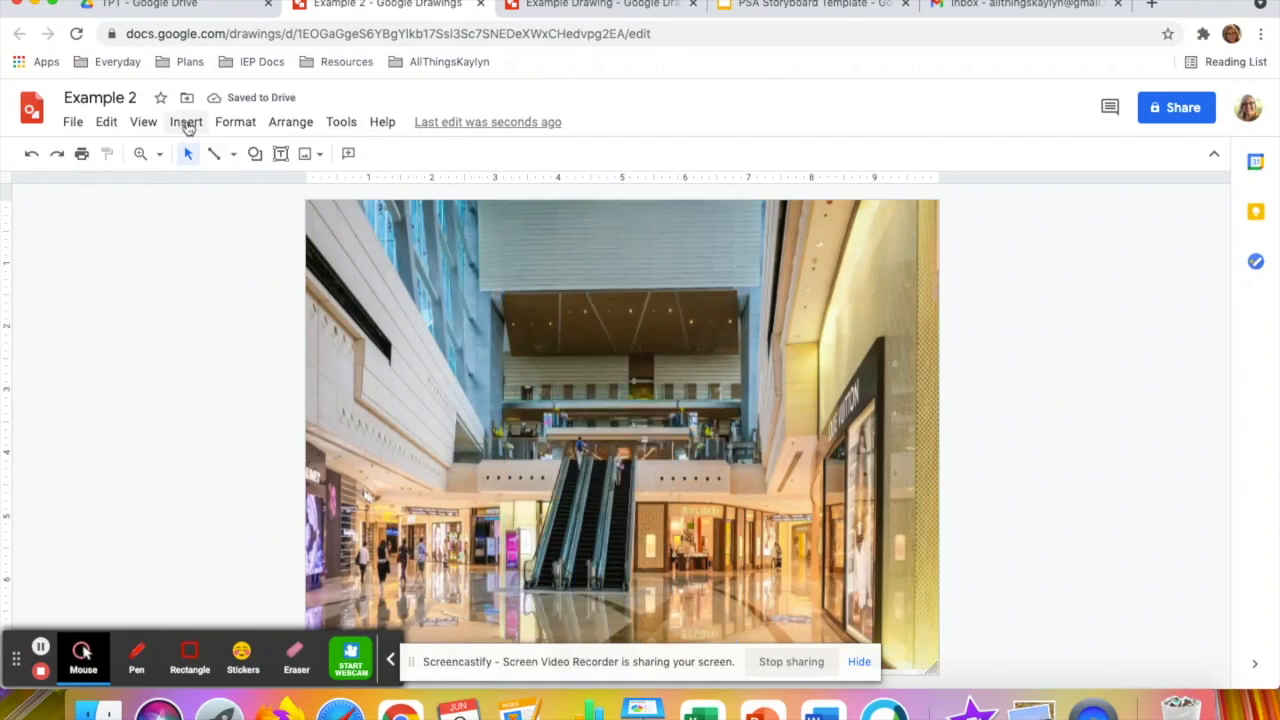
Search the web for "teen png" images and insert the standing boy in the white shirt and blue jeans
left_click(186, 124)
mouse_move(272, 160)
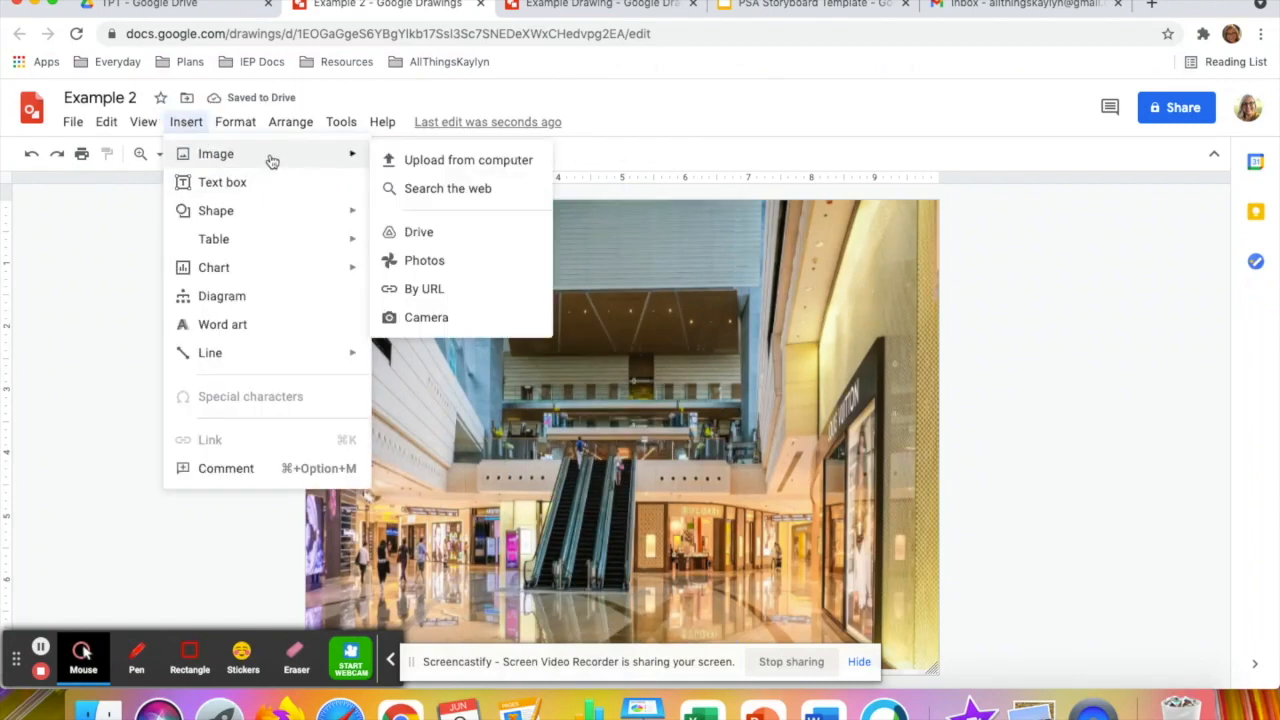
left_click(446, 191)
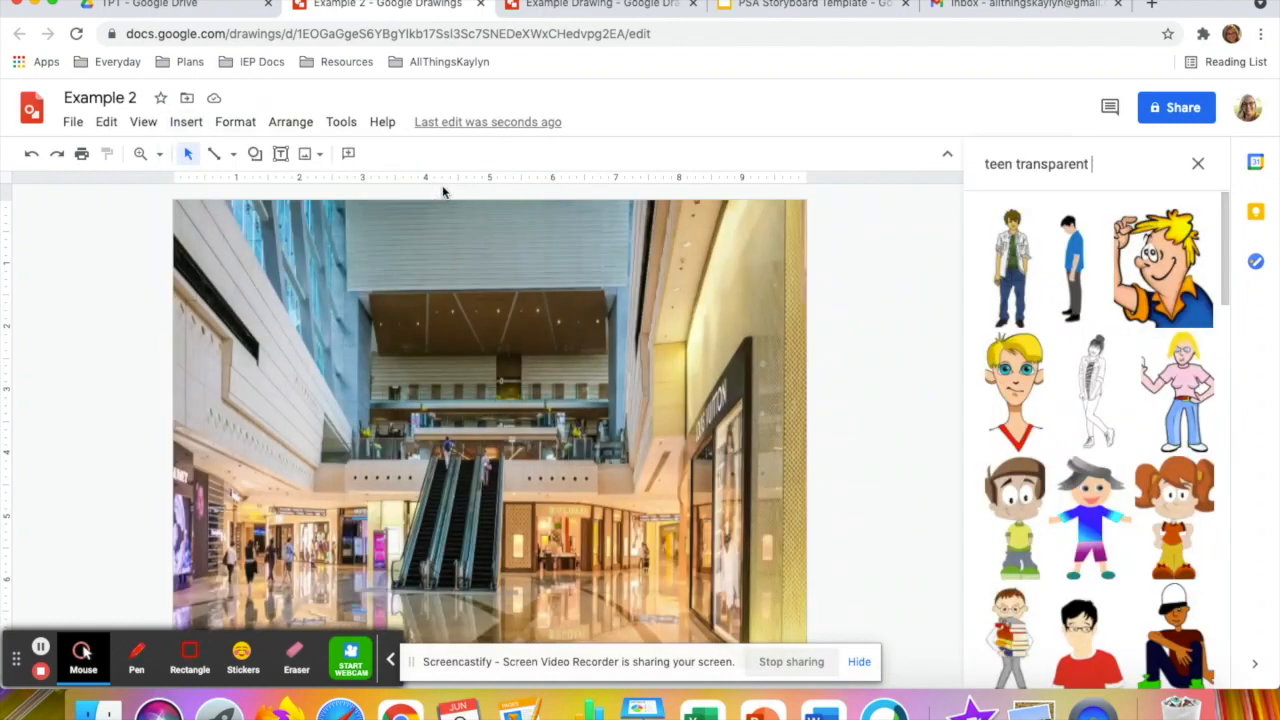
left_click_drag(1090, 165, 1017, 164)
type("bng")
key("Return")
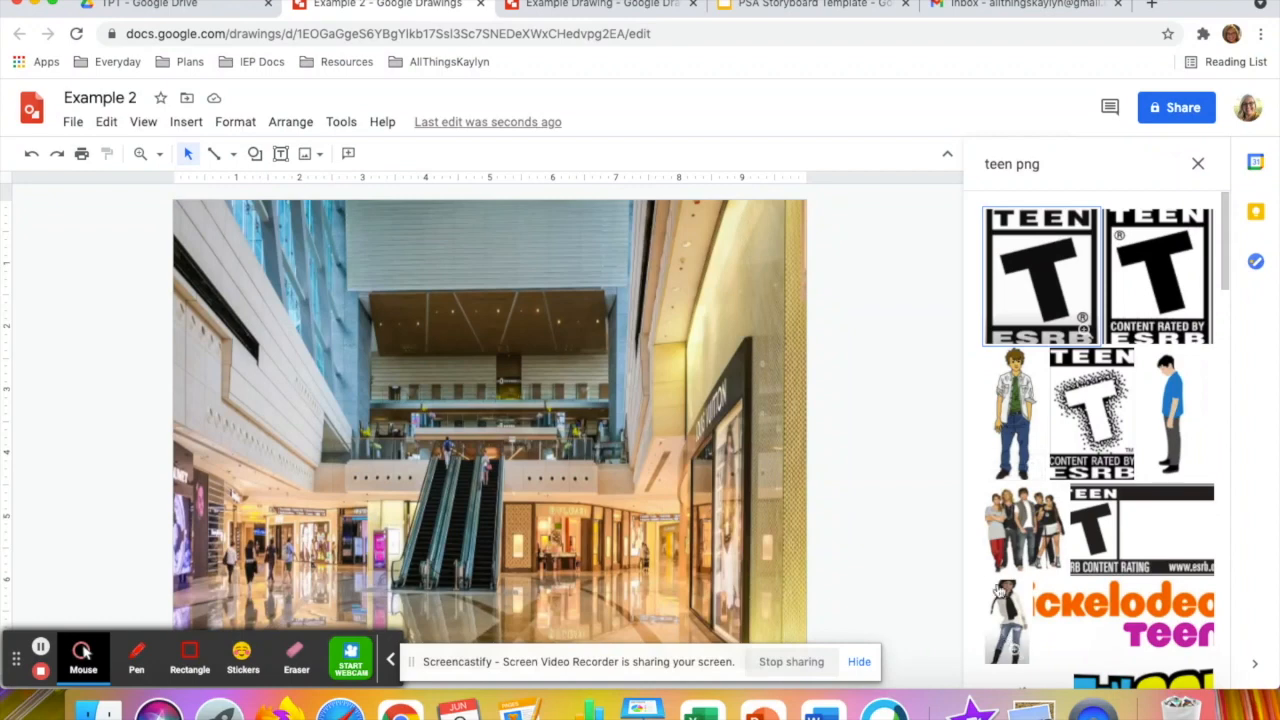
left_click(1008, 422)
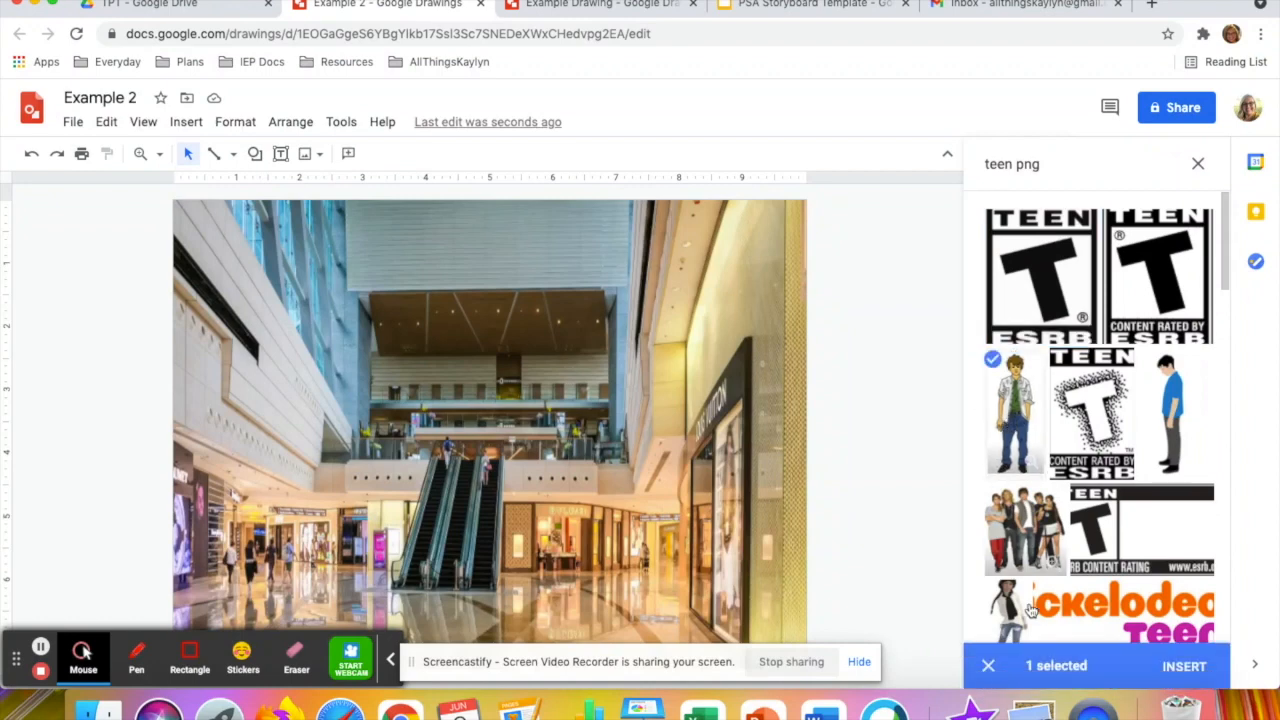
left_click(1184, 668)
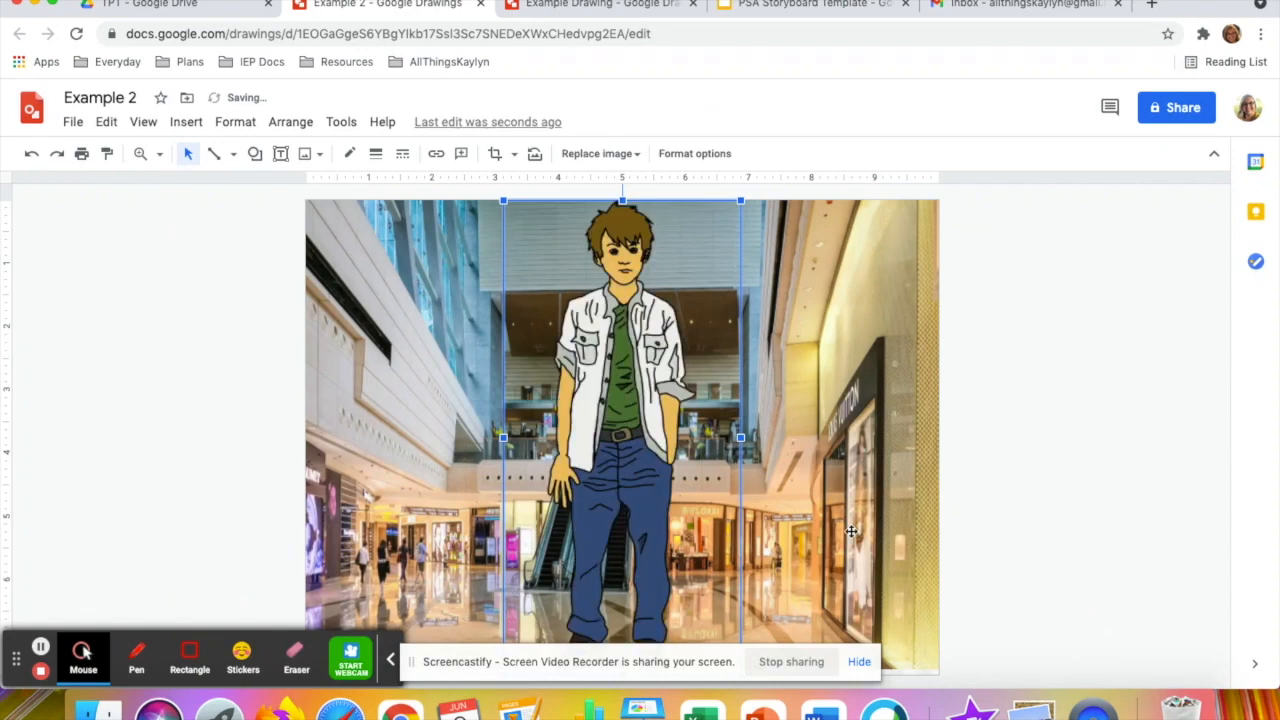
Shrink the boy image proportionally from its upper-left corner to about 2.5 inches wide, and deselect it
left_click(502, 200)
left_click_drag(502, 200, 584, 362)
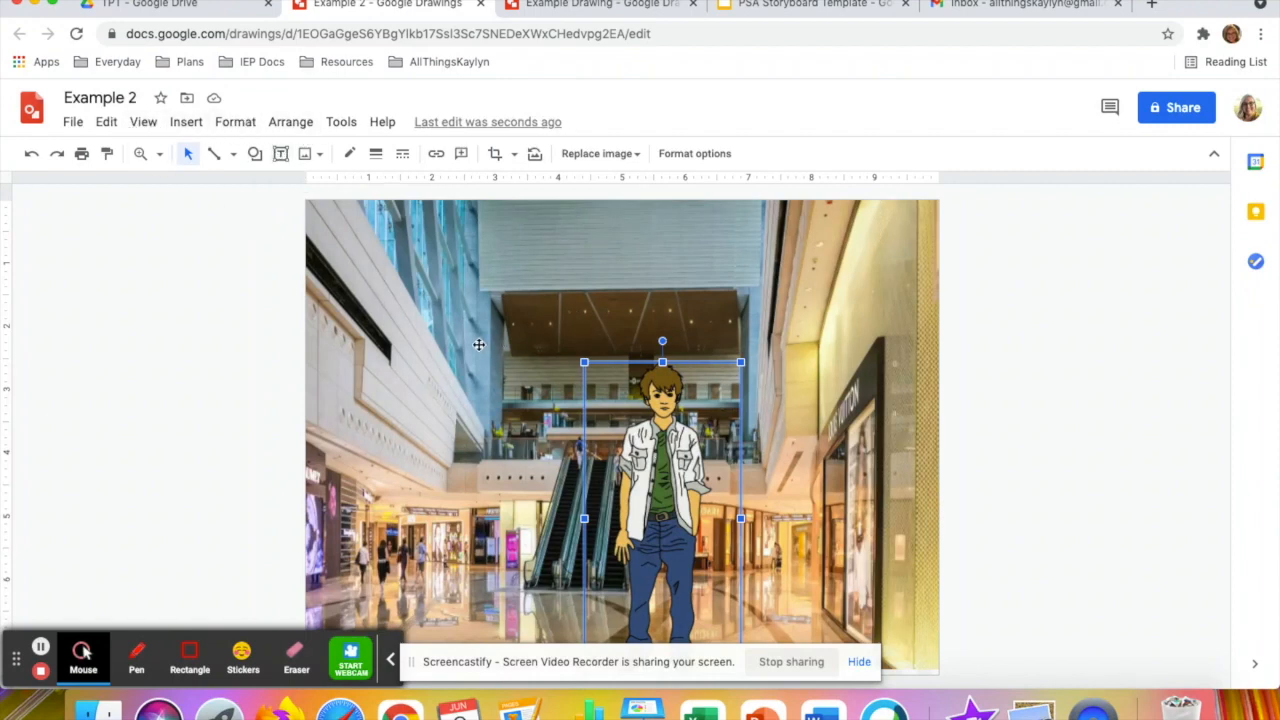
left_click(985, 410)
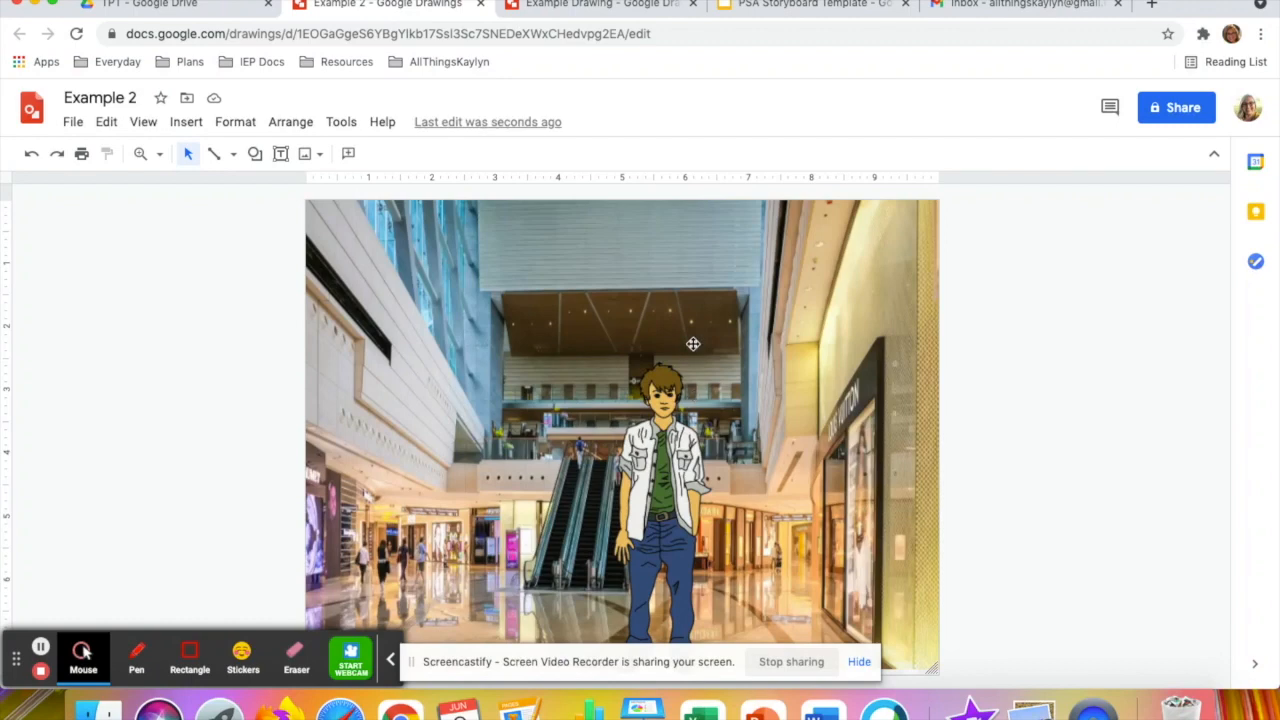
Switch to the PSA Storyboard Template presentation and select the "Your Work Here" image on the "Event 1: Exposition" slide
left_click(758, 8)
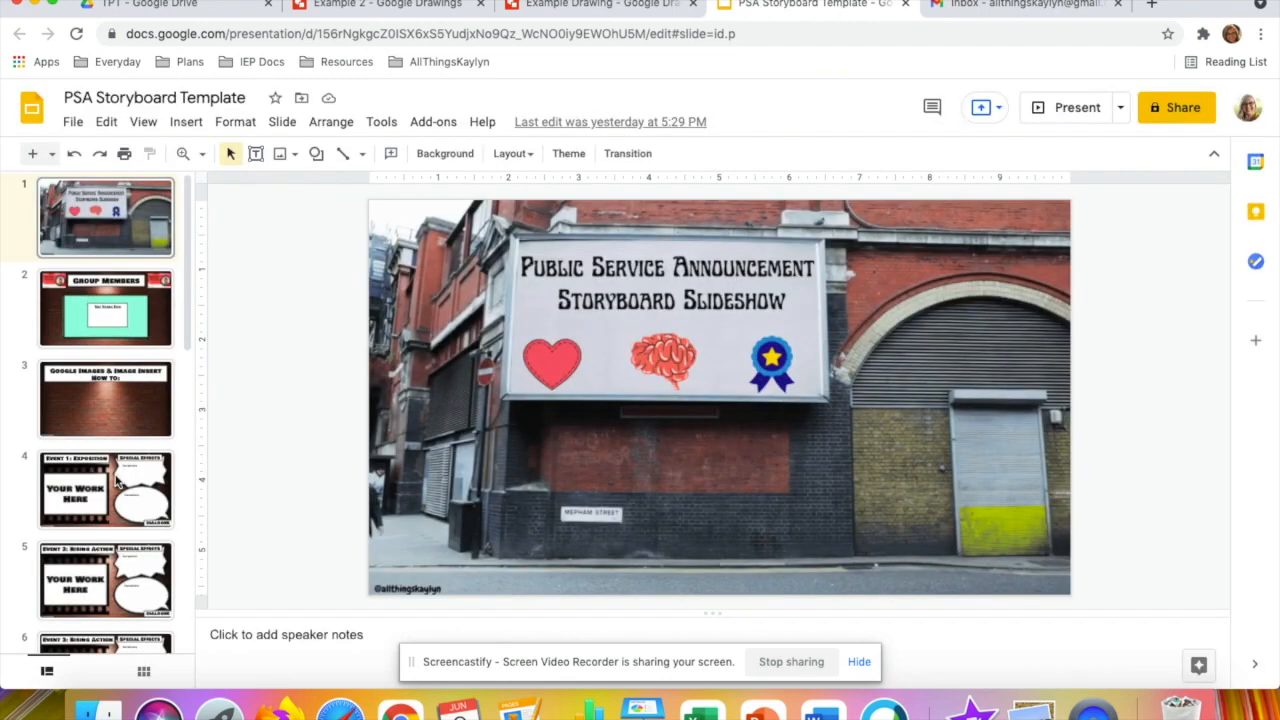
left_click(118, 483)
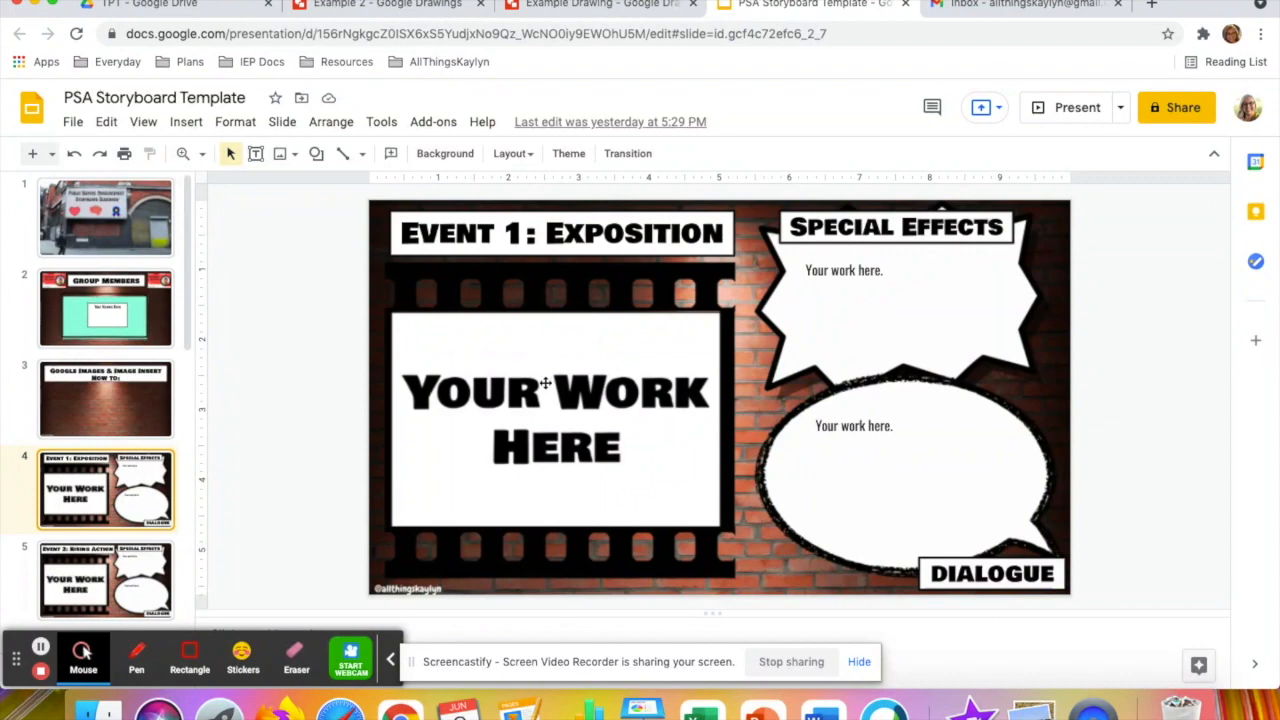
left_click(545, 382)
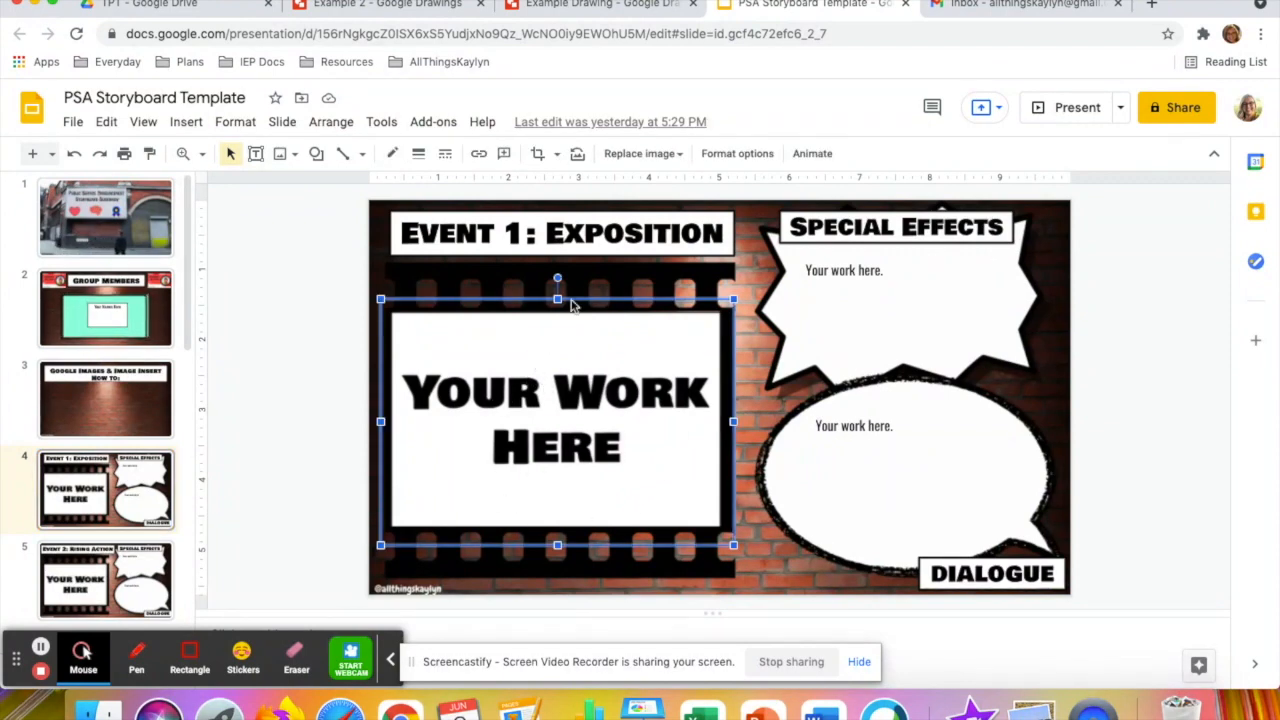
Compare the Example Drawing's school hallway scene with the storyboard's "Your Work Here" image, and return to the drawing
left_click(566, 5)
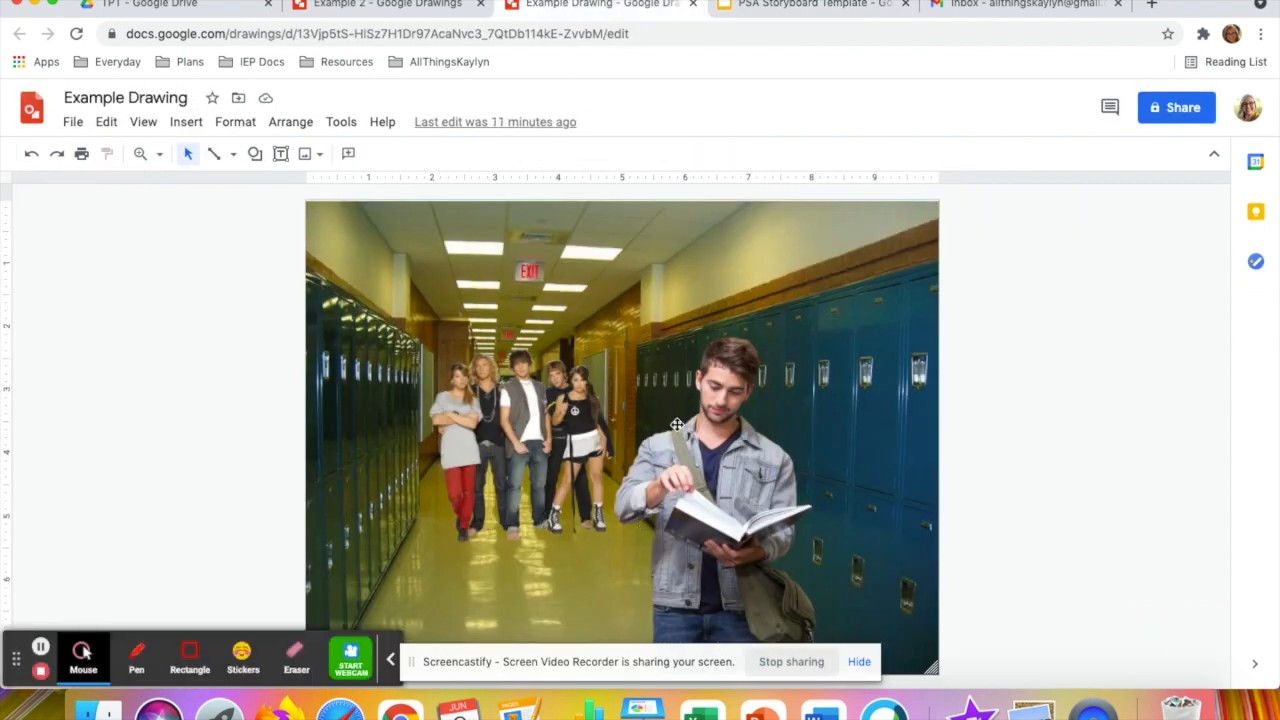
left_click(800, 6)
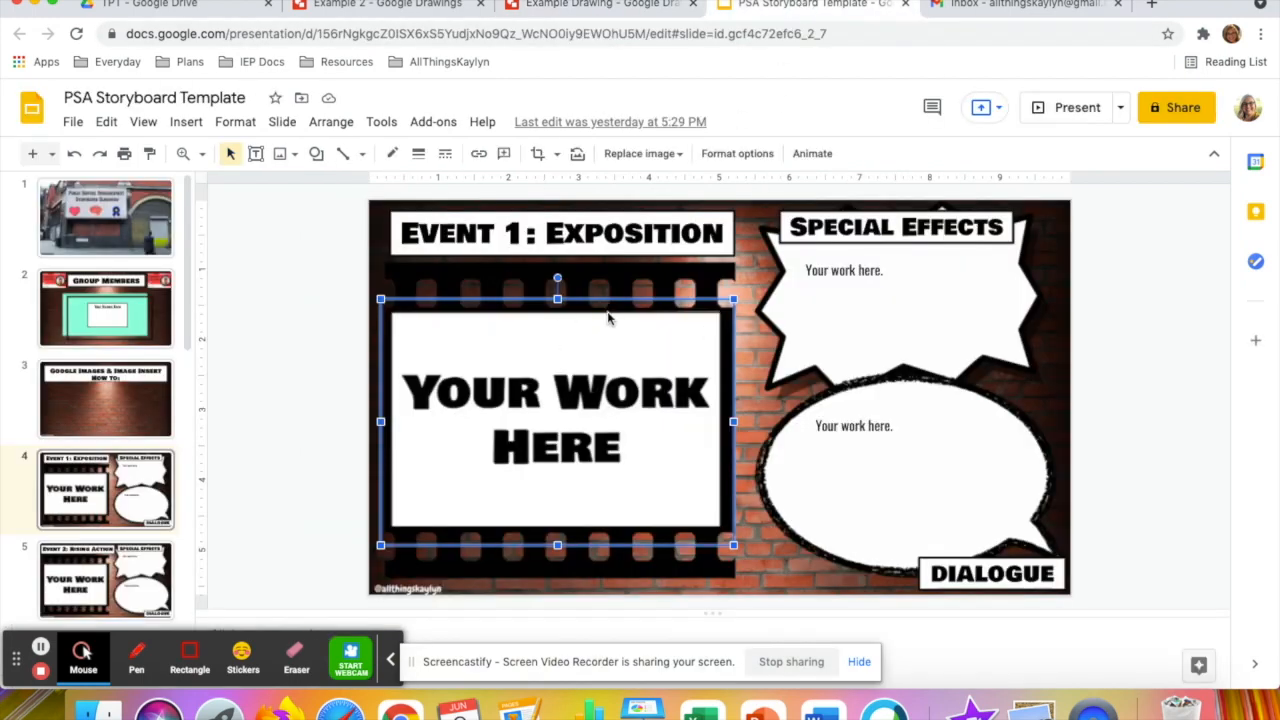
left_click(573, 12)
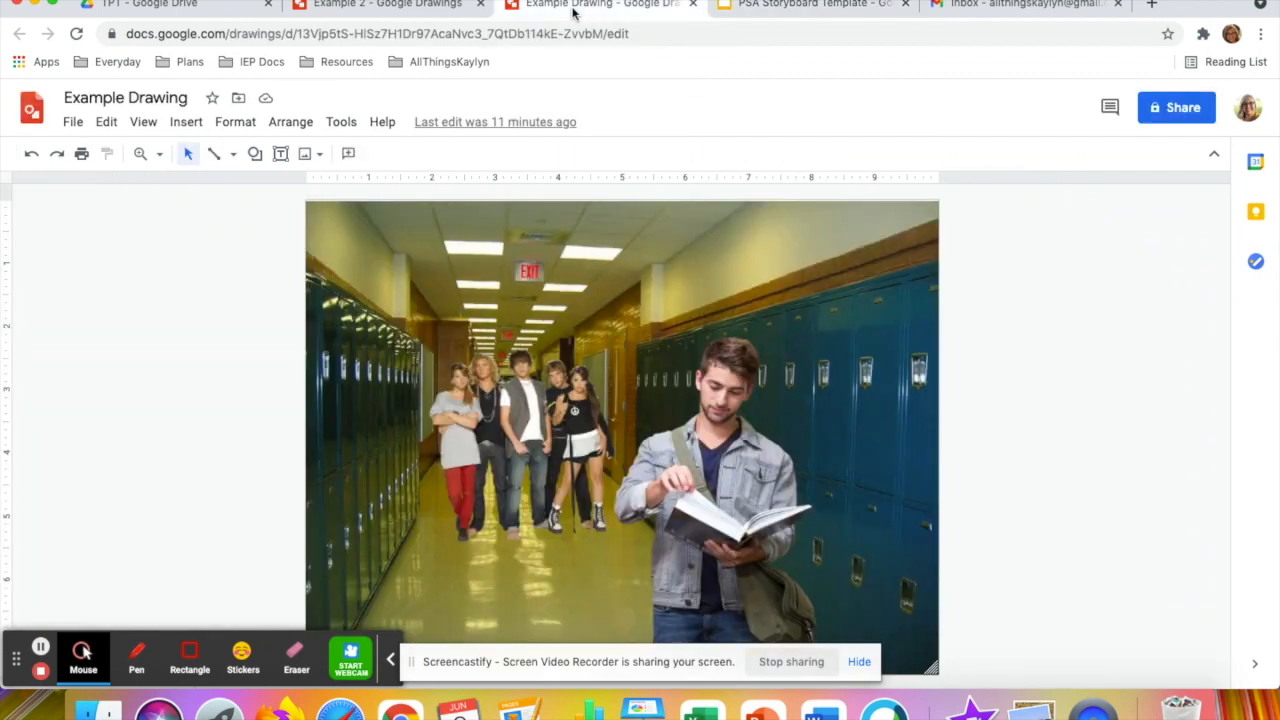